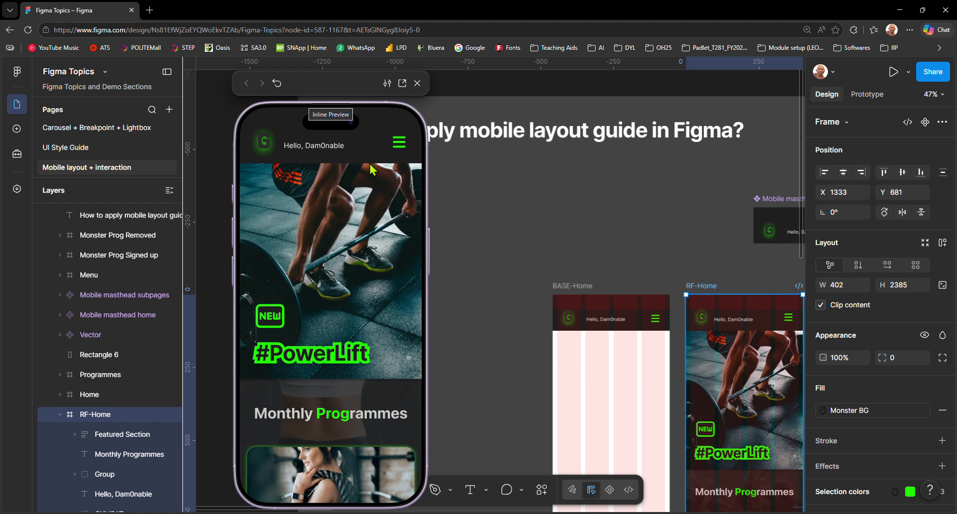
Step: Preview the RF-Home and Home frames and scroll their content to compare how the mastheads behave
{"action": "scroll", "coordinate": [394, 172], "scroll_direction": "down", "scroll_amount": 3}
{"action": "scroll", "coordinate": [395, 172], "scroll_direction": "up", "scroll_amount": 3}
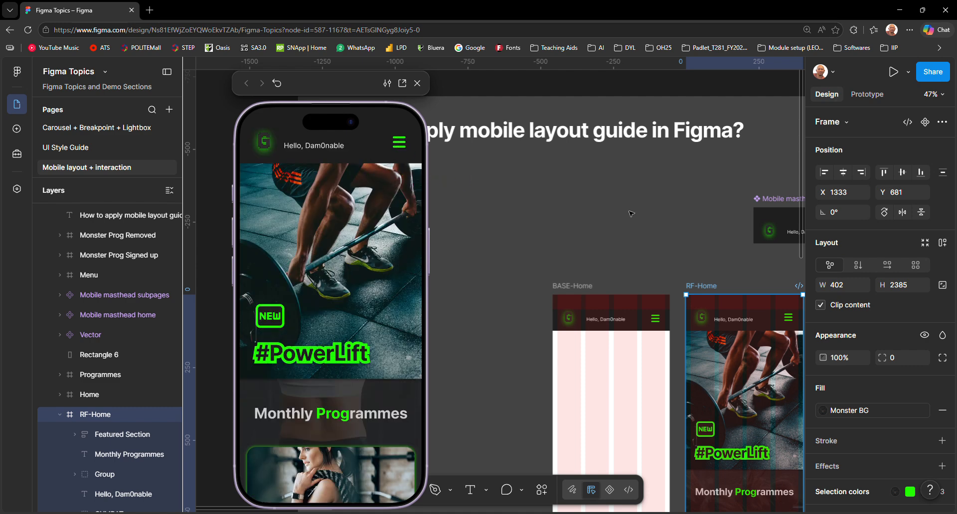
{"action": "left_click", "coordinate": [622, 245]}
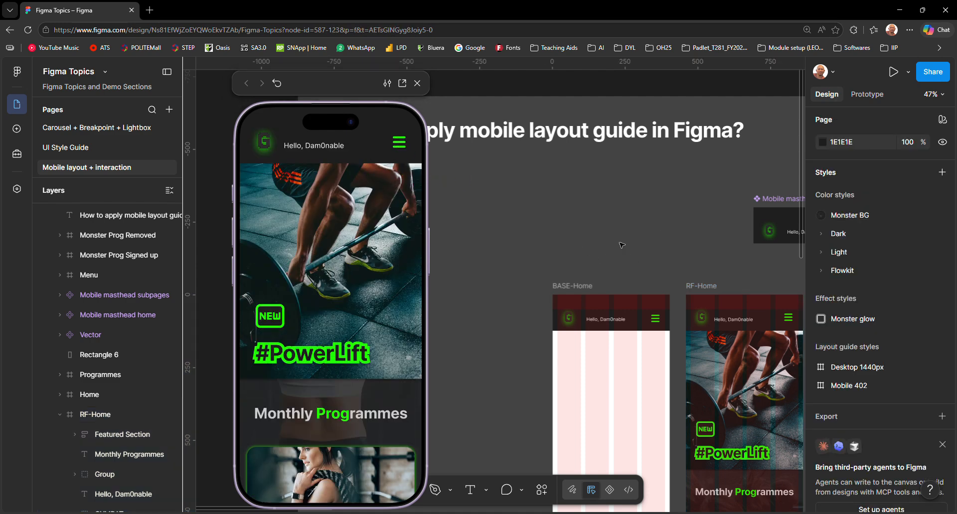
{"action": "scroll", "coordinate": [592, 242], "scroll_direction": "right", "scroll_amount": 5}
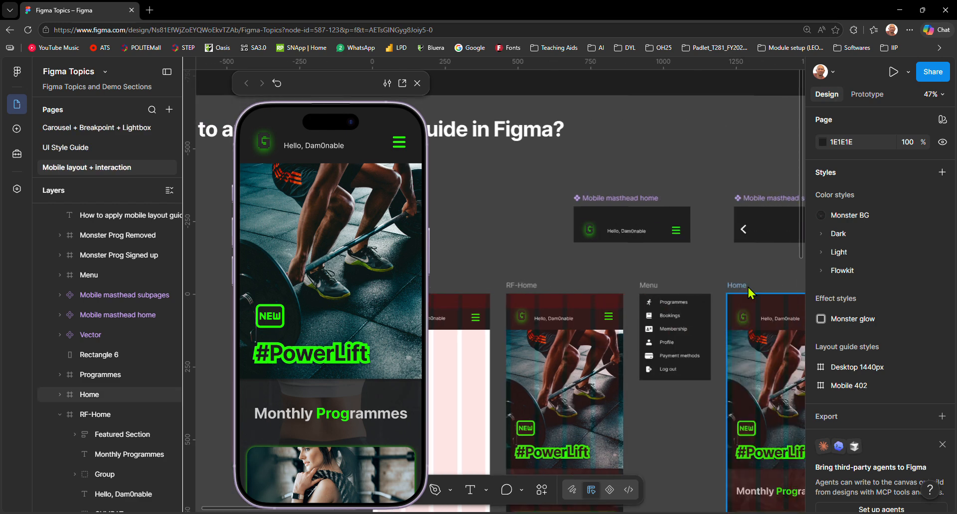
{"action": "left_click", "coordinate": [733, 286]}
{"action": "scroll", "coordinate": [329, 214], "scroll_direction": "down", "scroll_amount": 5}
{"action": "scroll", "coordinate": [329, 213], "scroll_direction": "up", "scroll_amount": 4}
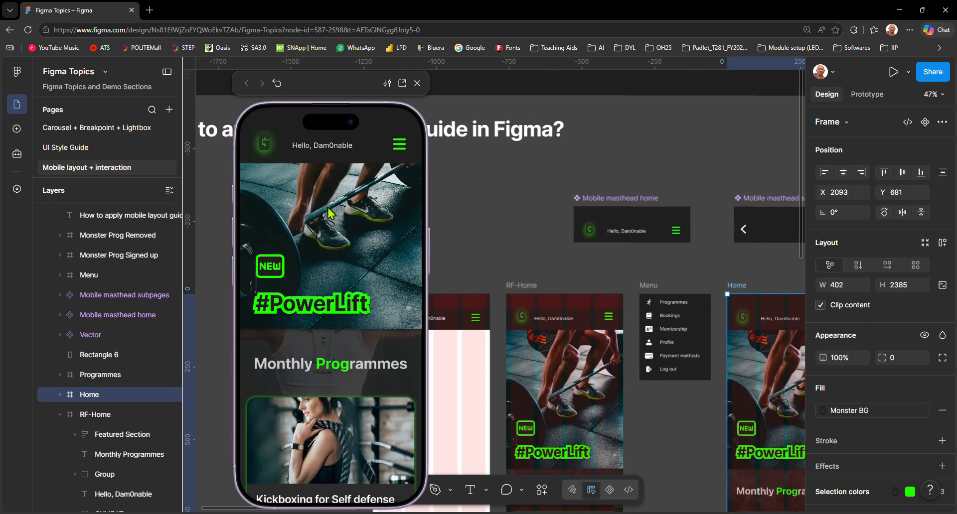
{"action": "scroll", "coordinate": [329, 214], "scroll_direction": "up", "scroll_amount": 1}
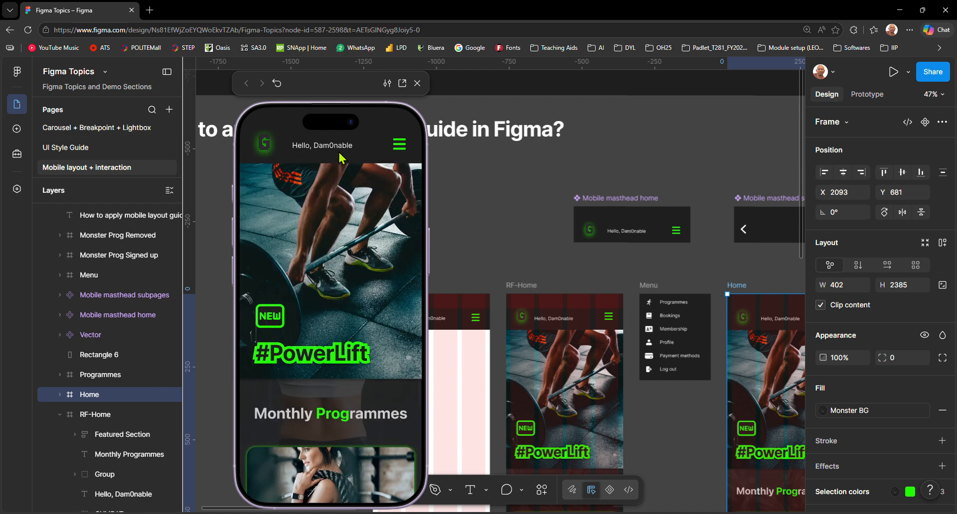
{"action": "scroll", "coordinate": [384, 167], "scroll_direction": "down", "scroll_amount": 1}
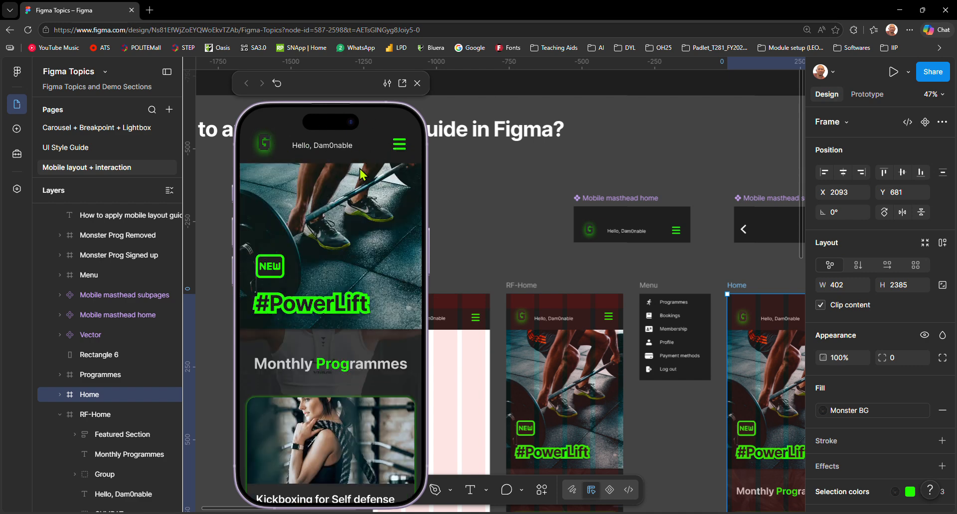
{"action": "scroll", "coordinate": [358, 182], "scroll_direction": "up", "scroll_amount": 1}
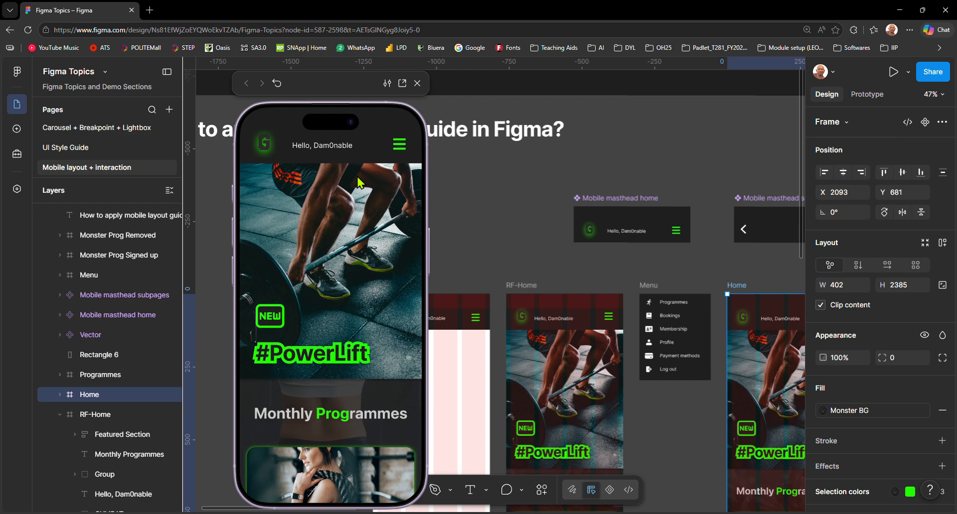
Step: Try the hamburger menu in the Home frame's prototype preview and close the preview
{"action": "left_click", "coordinate": [398, 147]}
{"action": "left_click", "coordinate": [289, 213]}
{"action": "left_click", "coordinate": [419, 83]}
{"action": "left_click", "coordinate": [310, 207]}
{"action": "left_click_drag", "start_coordinate": [310, 207], "coordinate": [454, 186]}
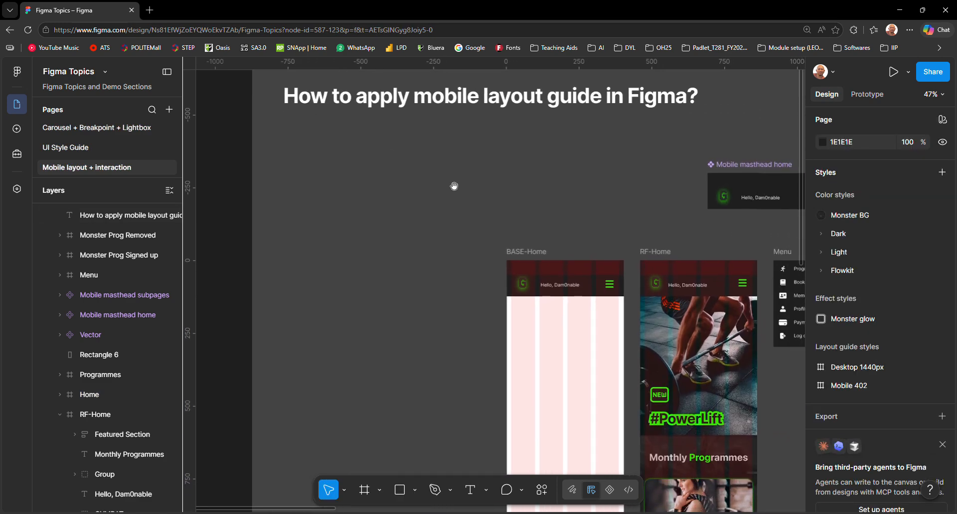
Step: Add an iPhone 17 frame (402 × 874) and place it beside BASE-Home in the Premade - Mobile UI section, at about X 342, Y 679
{"action": "left_click", "coordinate": [534, 256]}
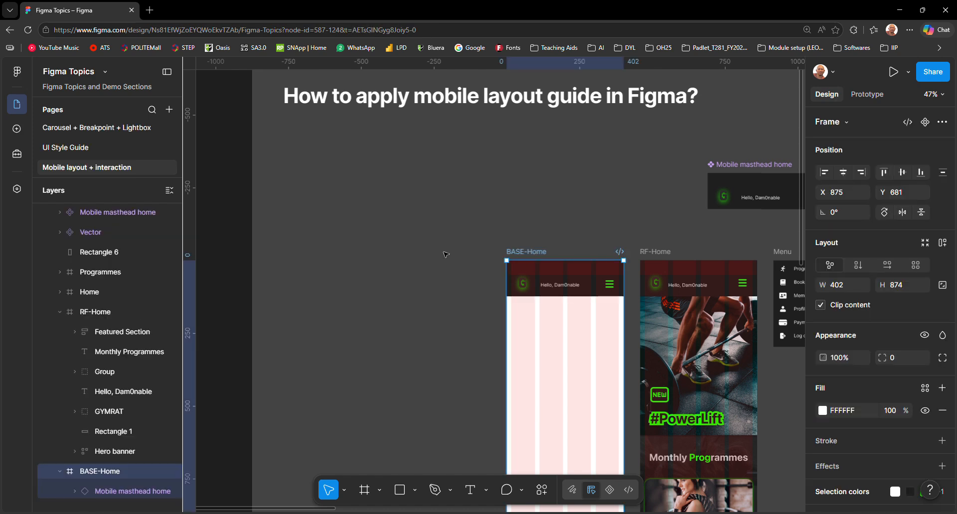
{"action": "left_click", "coordinate": [410, 260]}
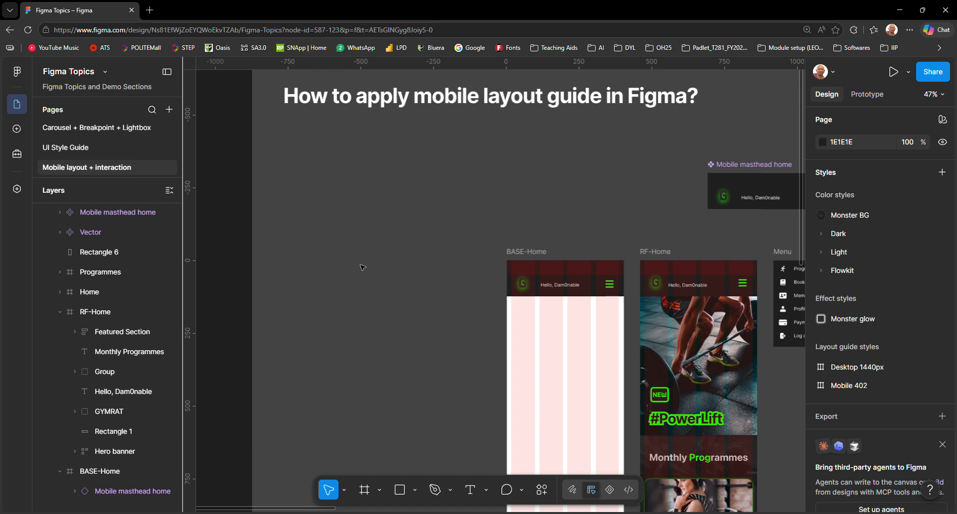
{"action": "key", "text": "f"}
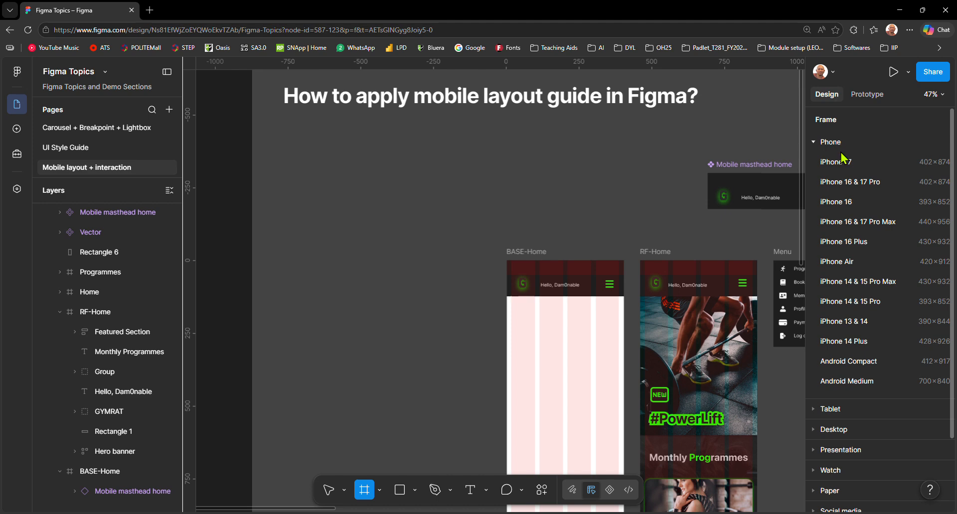
{"action": "left_click", "coordinate": [850, 168]}
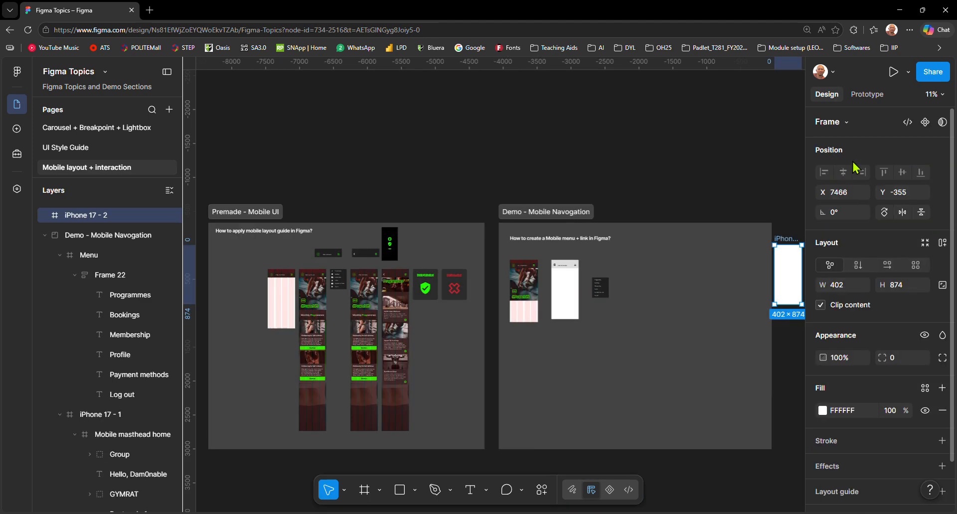
{"action": "left_click_drag", "start_coordinate": [658, 277], "coordinate": [244, 298]}
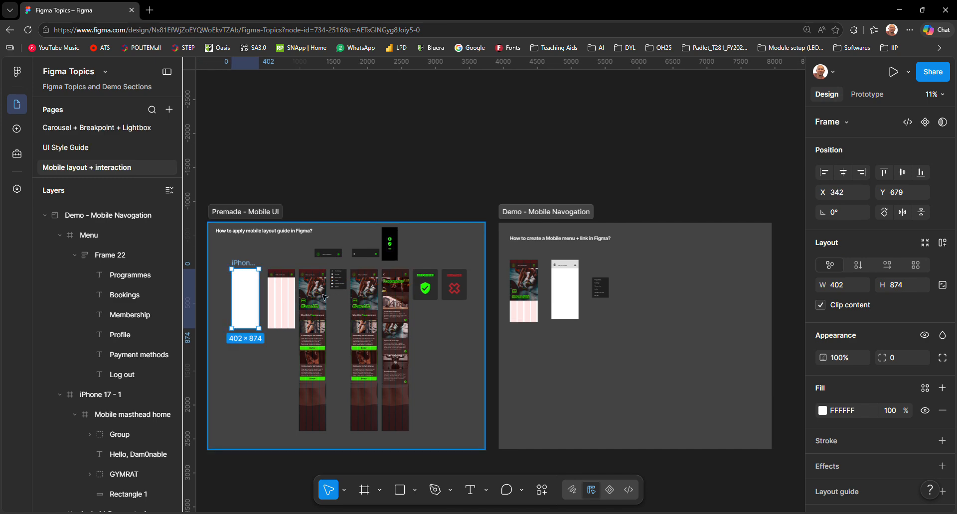
{"action": "scroll", "coordinate": [242, 298], "scroll_direction": "left", "scroll_amount": 5}
{"action": "scroll", "coordinate": [452, 291], "scroll_direction": "up", "scroll_amount": 3}
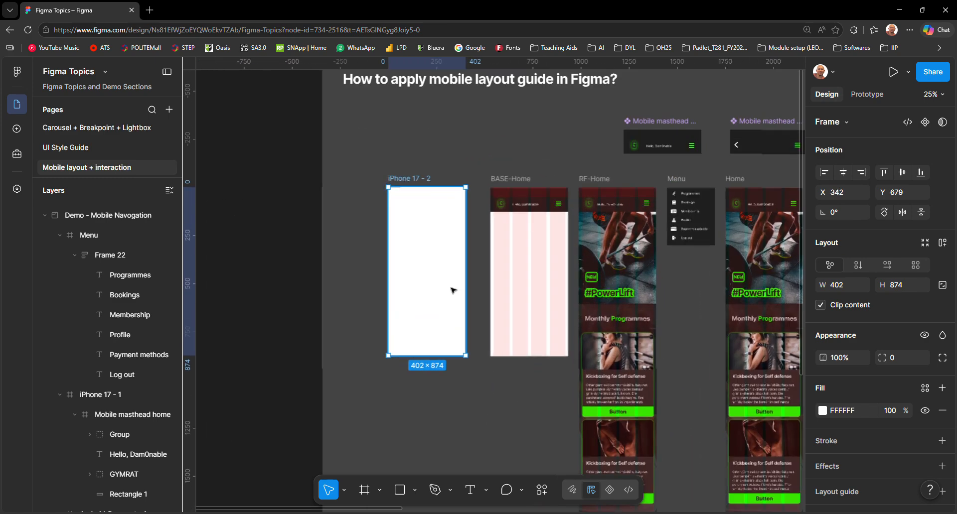
{"action": "left_click_drag", "start_coordinate": [489, 160], "coordinate": [462, 198]}
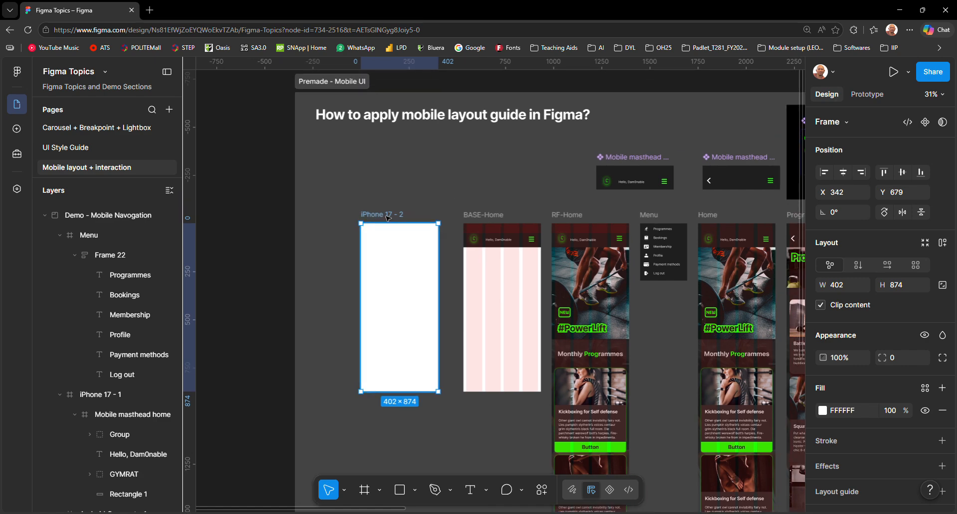
Step: Add a Columns layout guide with a count of 4 to the new iPhone 17 frame
{"action": "left_click", "coordinate": [389, 217]}
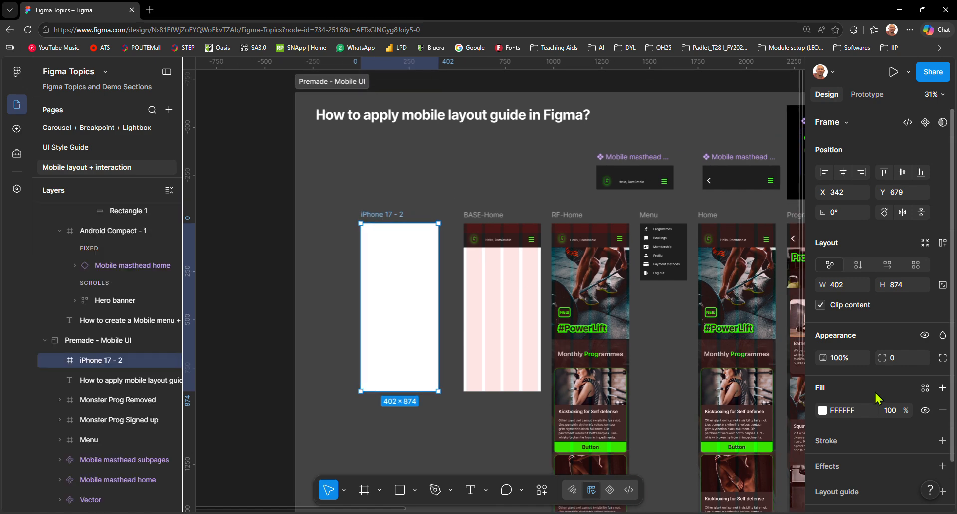
{"action": "scroll", "coordinate": [871, 379], "scroll_direction": "down", "scroll_amount": 1}
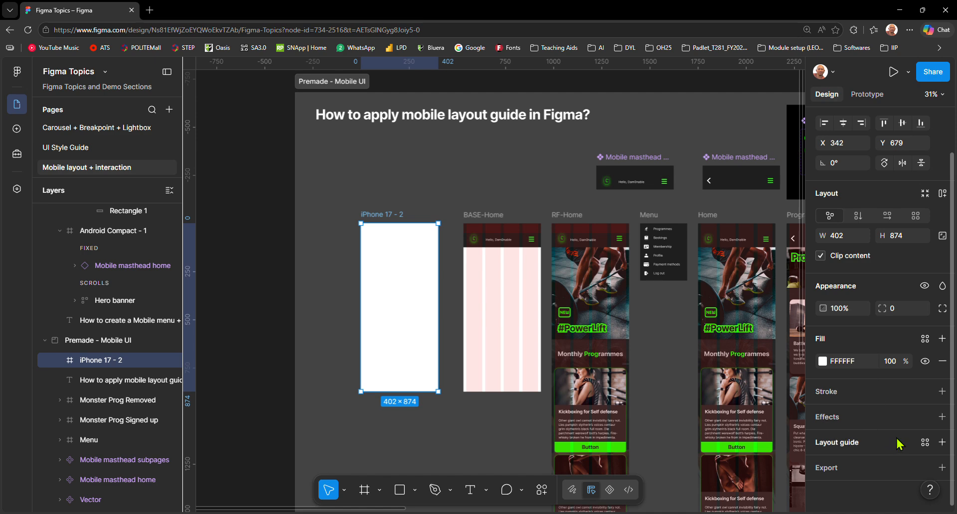
{"action": "left_click", "coordinate": [942, 443]}
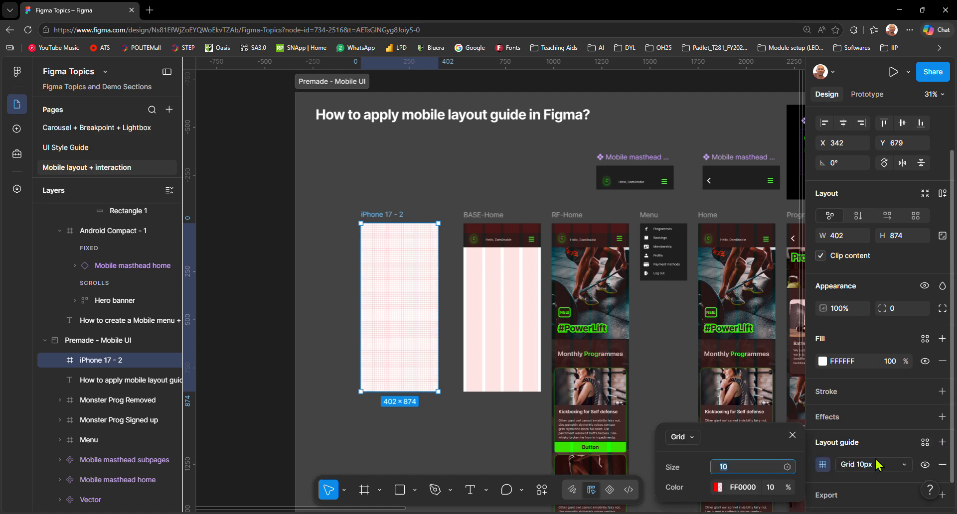
{"action": "left_click", "coordinate": [690, 438]}
{"action": "left_click", "coordinate": [695, 472]}
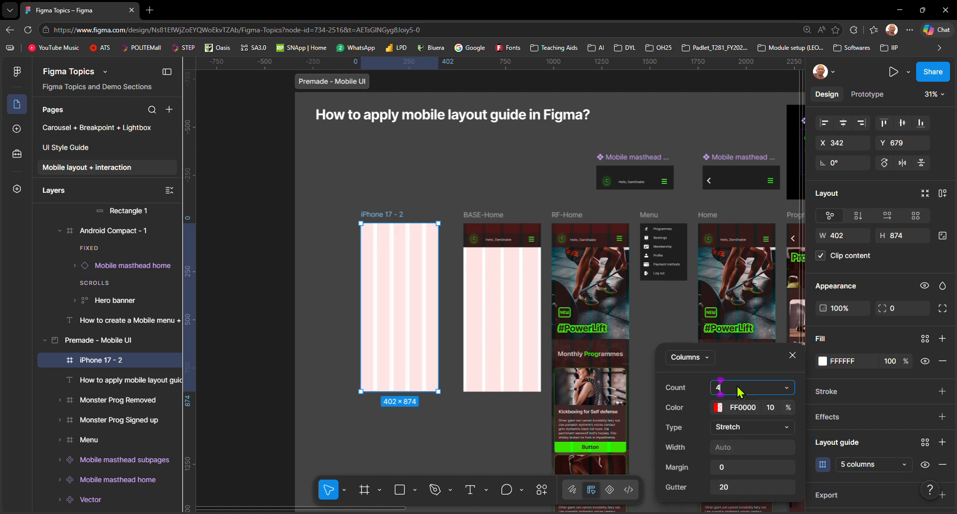
Step: Set the column guide's margin to 16 and its gutter to 16
{"action": "left_click", "coordinate": [737, 468]}
{"action": "type", "text": "1"}
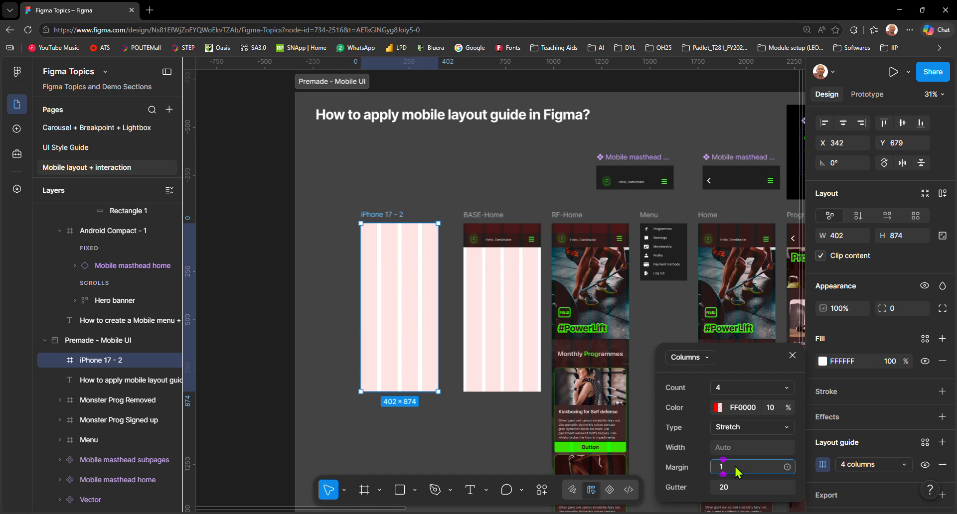
{"action": "type", "text": "6"}
{"action": "left_click", "coordinate": [737, 487]}
{"action": "type", "text": "1"}
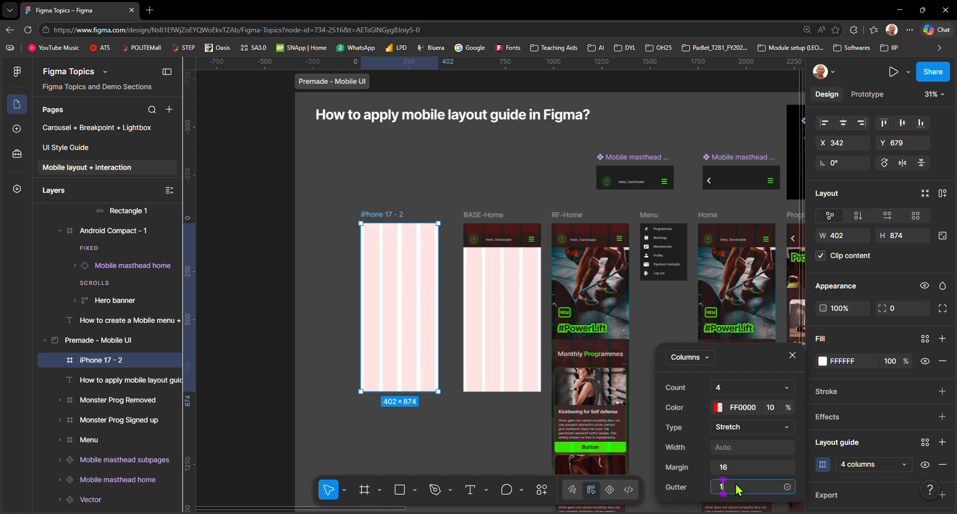
{"action": "type", "text": "6"}
{"action": "left_click", "coordinate": [741, 470]}
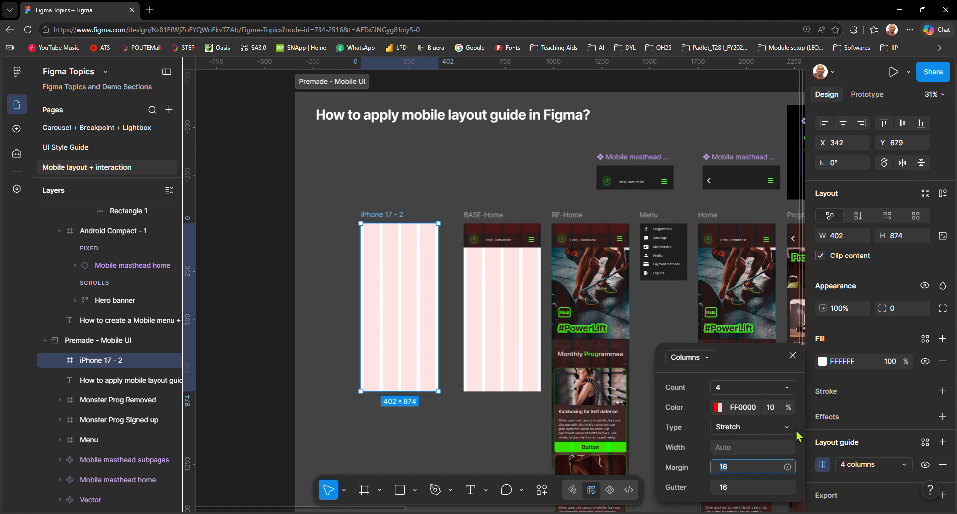
Step: Add a second layout guide to the frame as Rows with a count of 1
{"action": "left_click", "coordinate": [942, 443]}
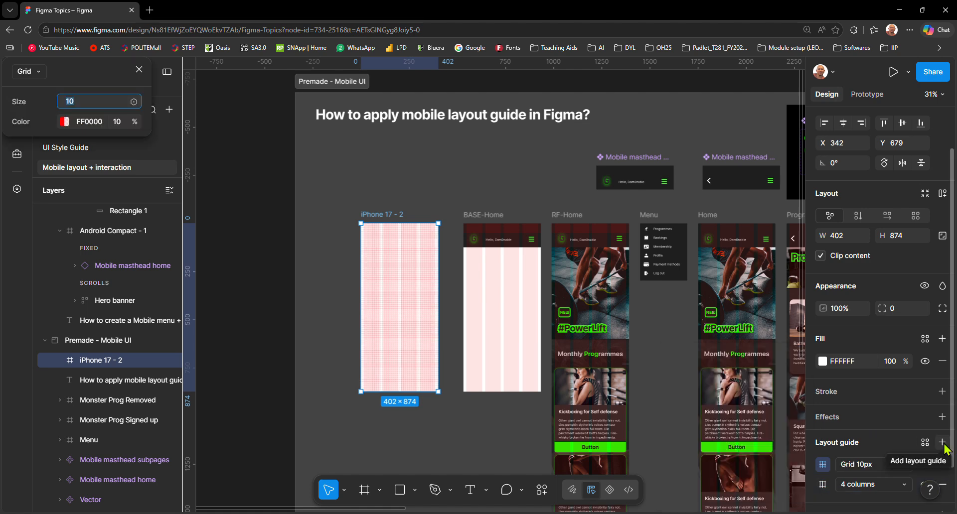
{"action": "left_click", "coordinate": [823, 467]}
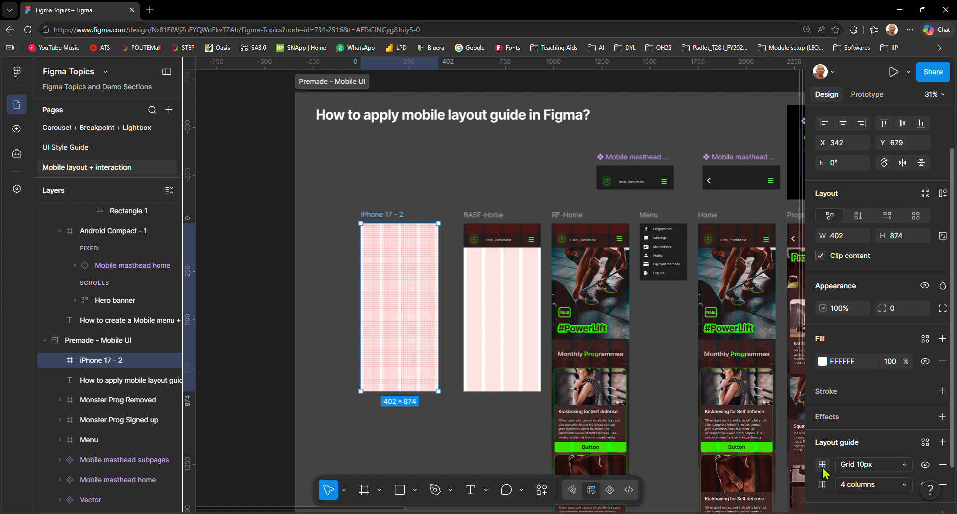
{"action": "left_click", "coordinate": [823, 467]}
{"action": "left_click", "coordinate": [696, 440]}
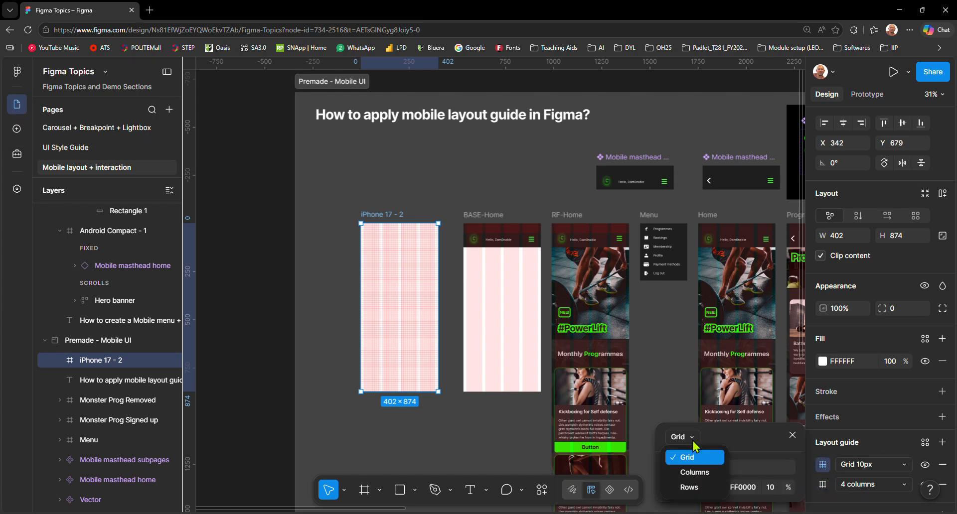
{"action": "left_click", "coordinate": [693, 486]}
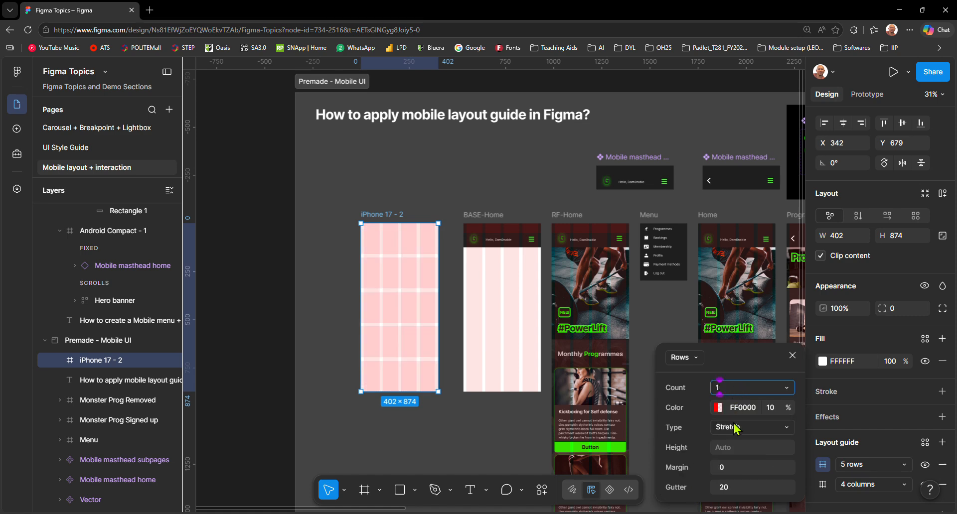
{"action": "key", "text": "Return"}
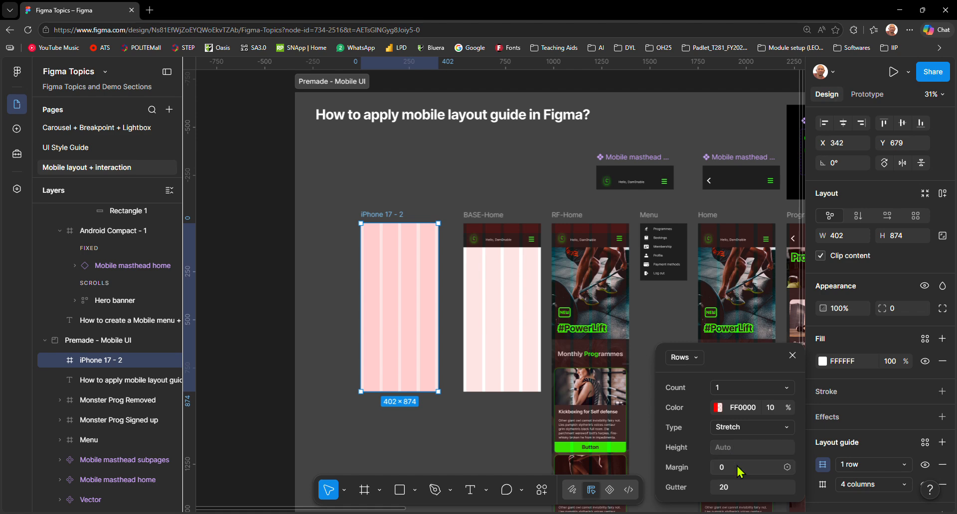
Step: Set the row guide's type to Top with a height of 50, and close its settings
{"action": "left_click", "coordinate": [737, 428]}
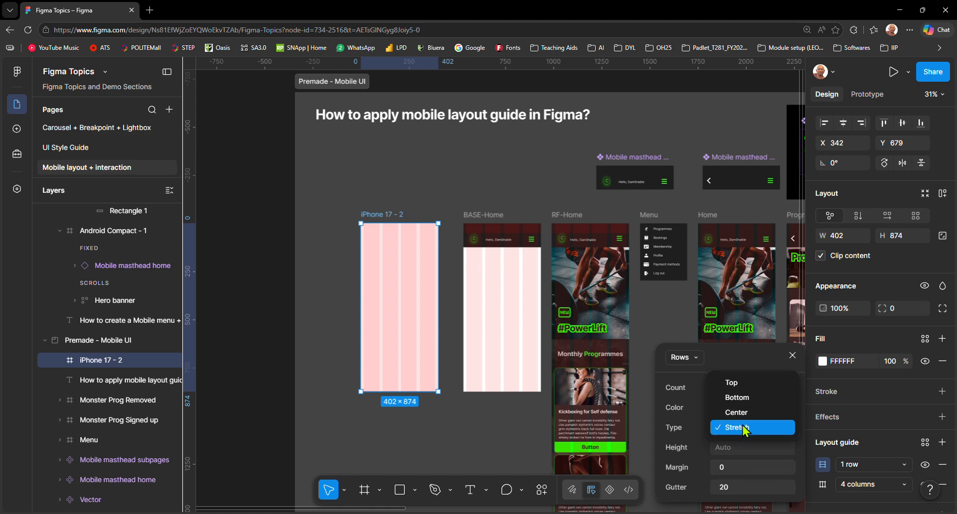
{"action": "left_click", "coordinate": [743, 387]}
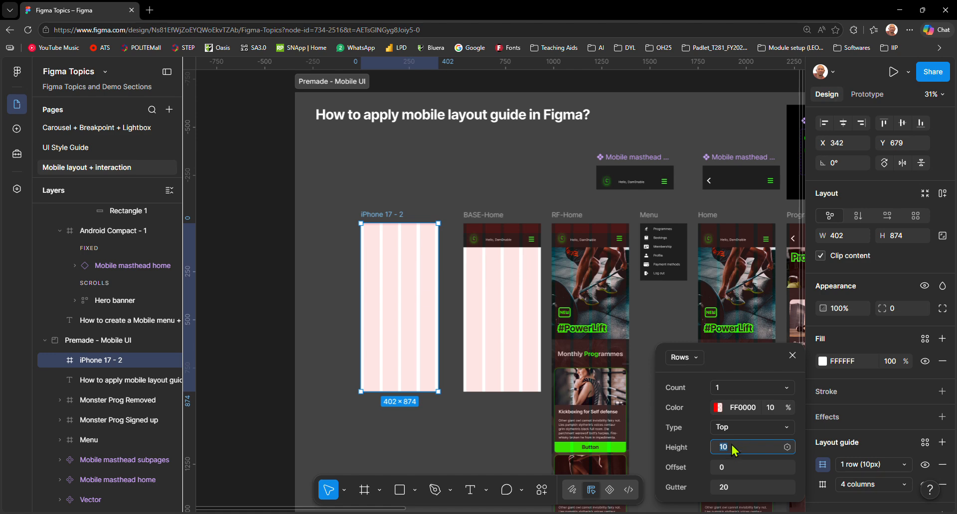
{"action": "type", "text": "50"}
{"action": "left_click", "coordinate": [736, 486]}
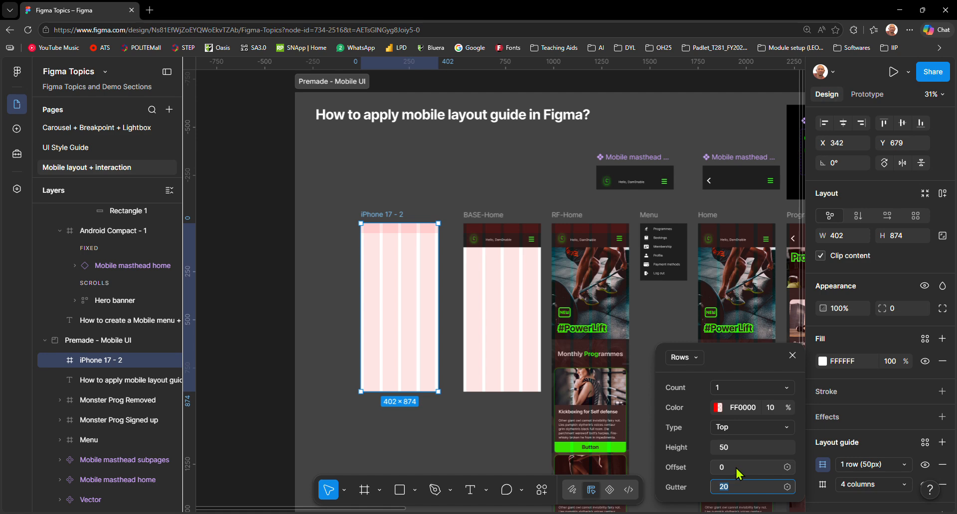
{"action": "scroll", "coordinate": [410, 243], "scroll_direction": "up", "scroll_amount": 2}
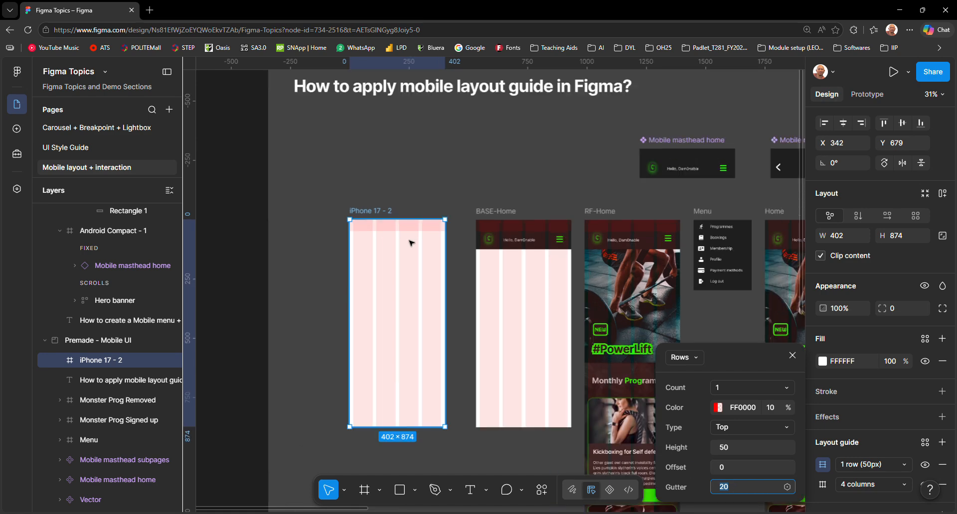
{"action": "scroll", "coordinate": [410, 243], "scroll_direction": "up", "scroll_amount": 3}
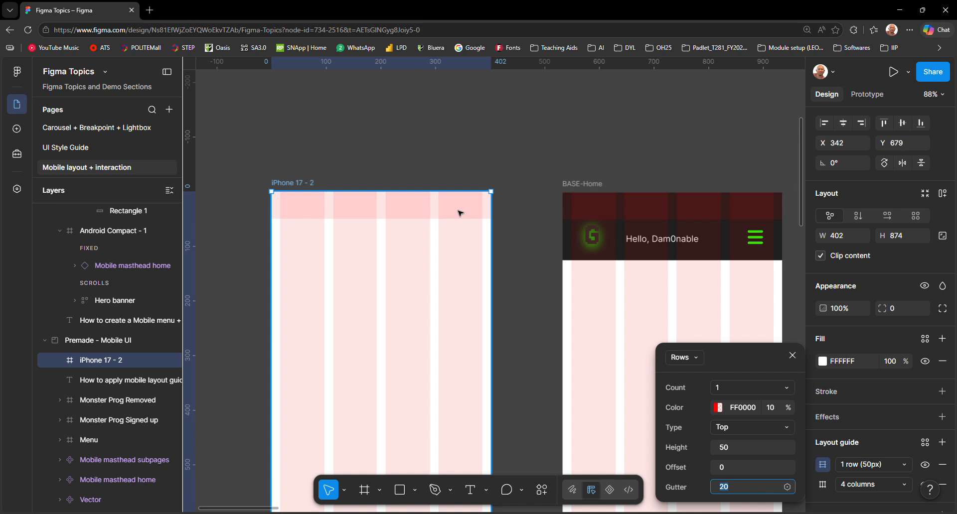
{"action": "left_click", "coordinate": [883, 449]}
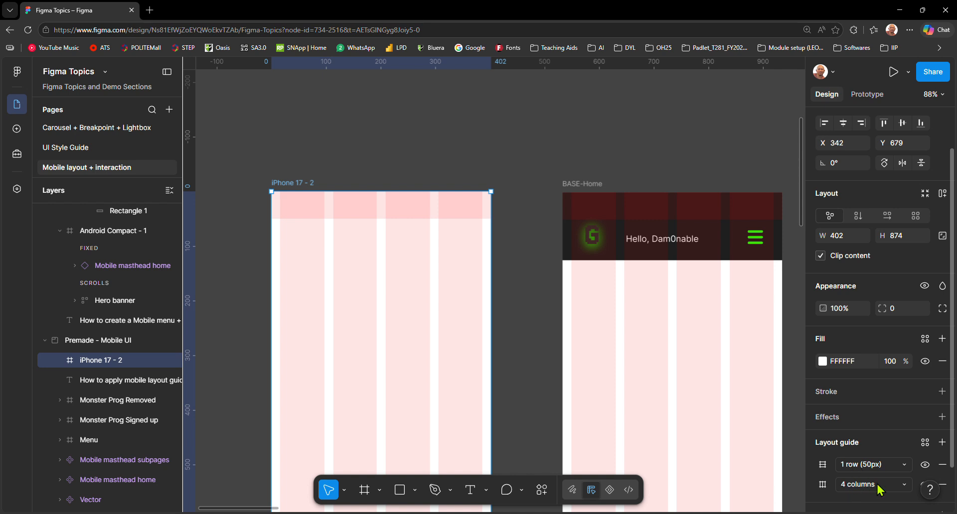
Step: Save the frame's column and row guides as a reusable layout guide style named "Mobile layout"
{"action": "left_click", "coordinate": [925, 443]}
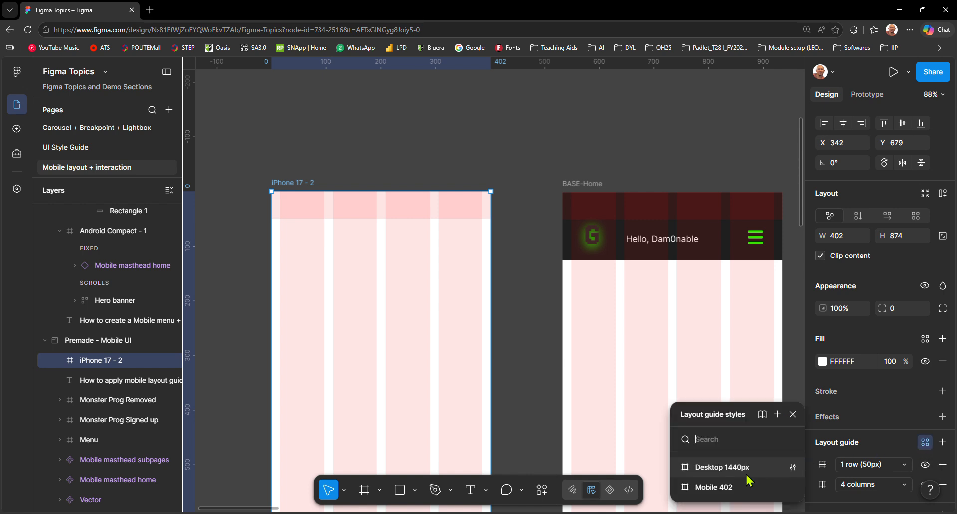
{"action": "left_click", "coordinate": [777, 416]}
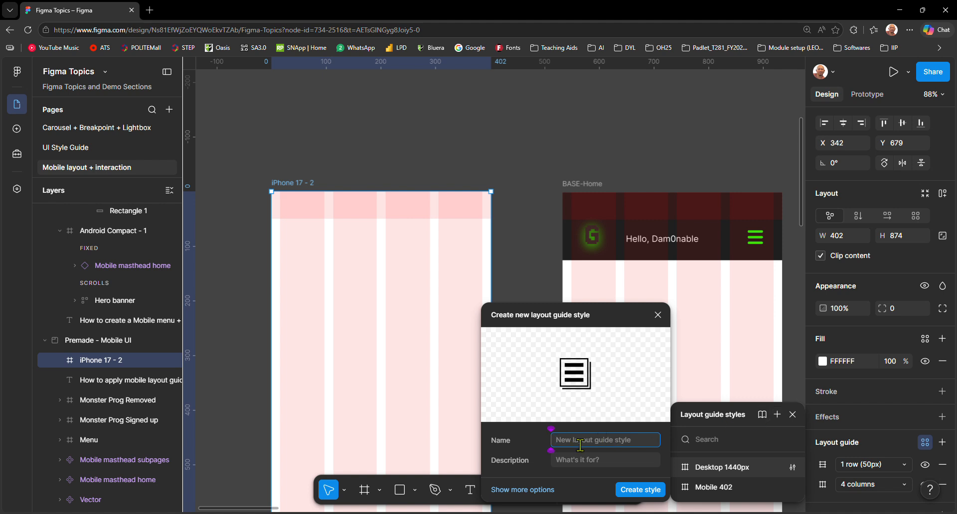
{"action": "type", "text": "Mobile layout"}
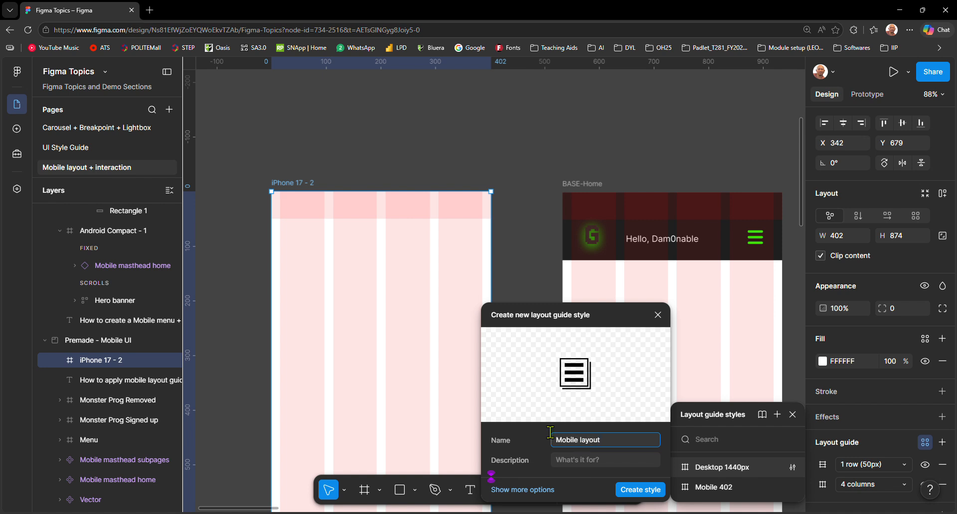
{"action": "left_click", "coordinate": [642, 489]}
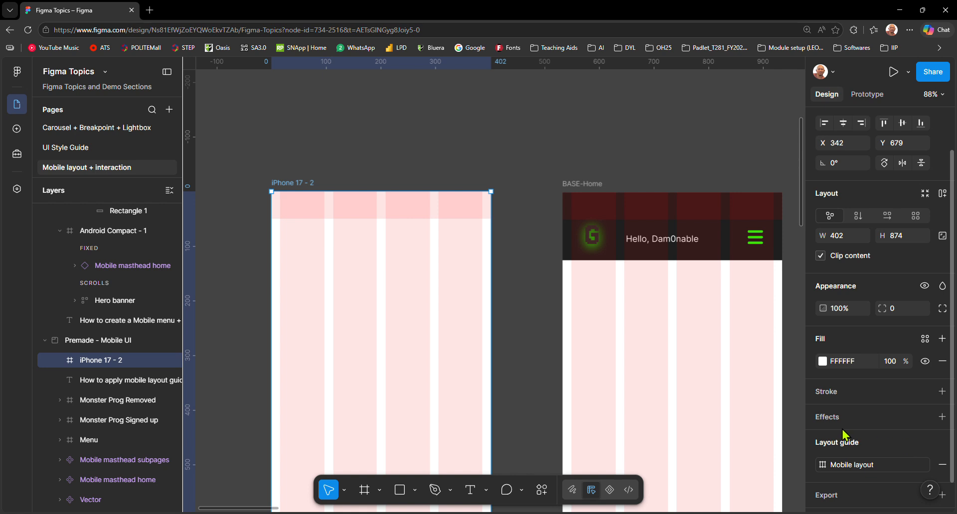
{"action": "scroll", "coordinate": [542, 402], "scroll_direction": "down", "scroll_amount": 5}
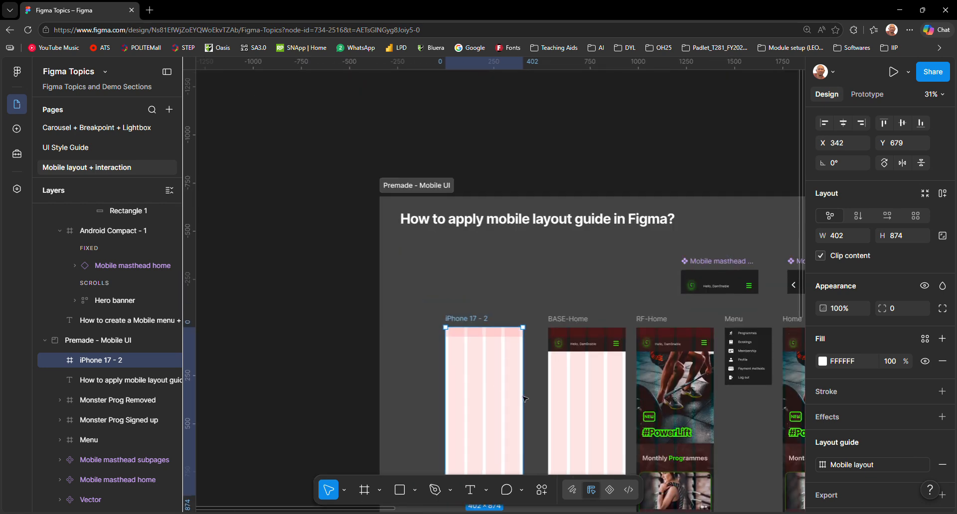
{"action": "key", "text": "f"}
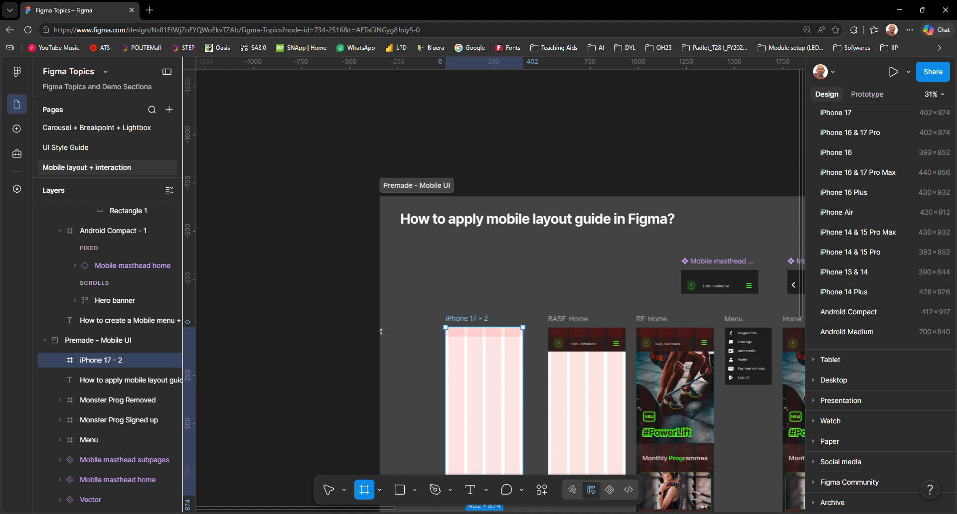
{"action": "left_click", "coordinate": [395, 332]}
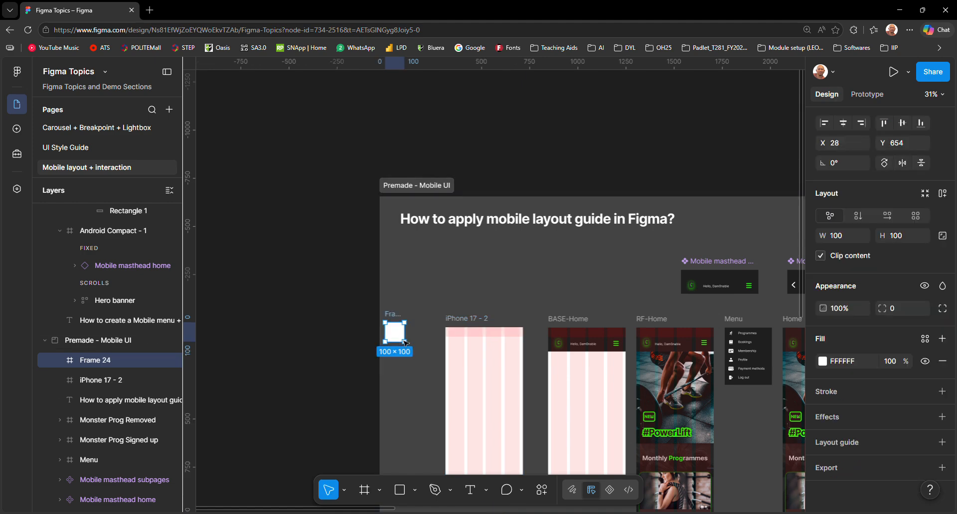
{"action": "key", "text": "ctrl+z"}
Step: Create an iPhone 17 frame in the empty area beside the menu in the Demo - Mobile Navogation section
{"action": "key", "text": "f"}
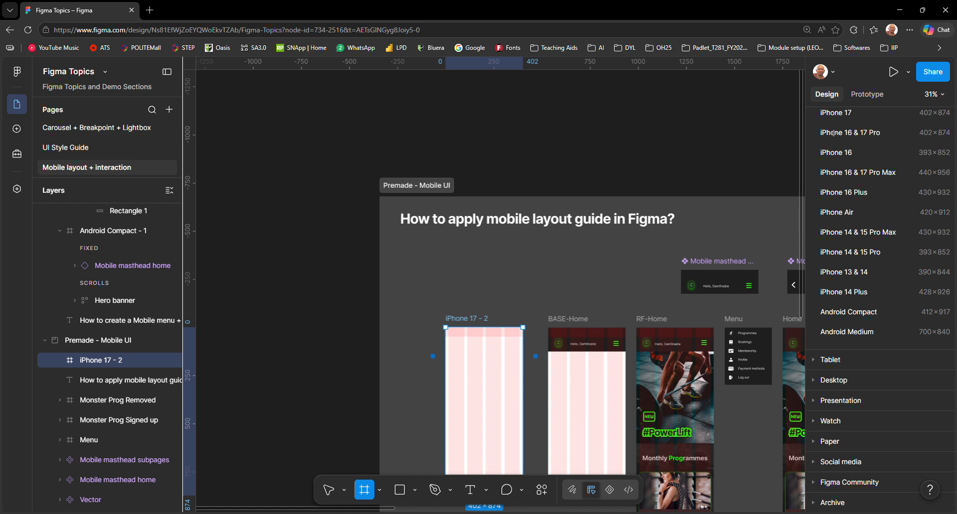
{"action": "left_click", "coordinate": [852, 113]}
{"action": "left_click_drag", "start_coordinate": [774, 287], "coordinate": [697, 334]}
{"action": "left_click", "coordinate": [942, 442]}
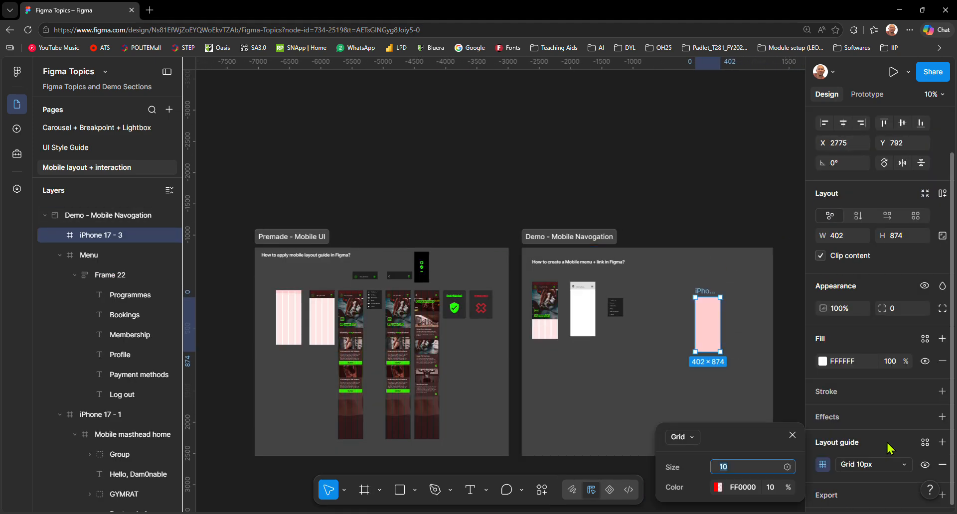
{"action": "scroll", "coordinate": [718, 323], "scroll_direction": "up", "scroll_amount": 5}
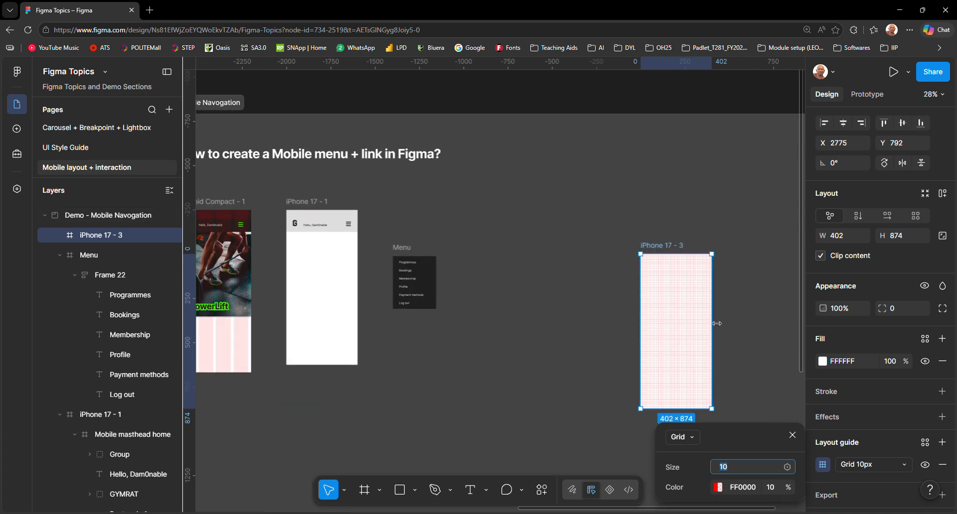
{"action": "key", "text": "ctrl+z"}
Step: Apply the Mobile 402 layout guide style to the new iPhone 17 frame, check it, and delete the frame
{"action": "left_click", "coordinate": [924, 443]}
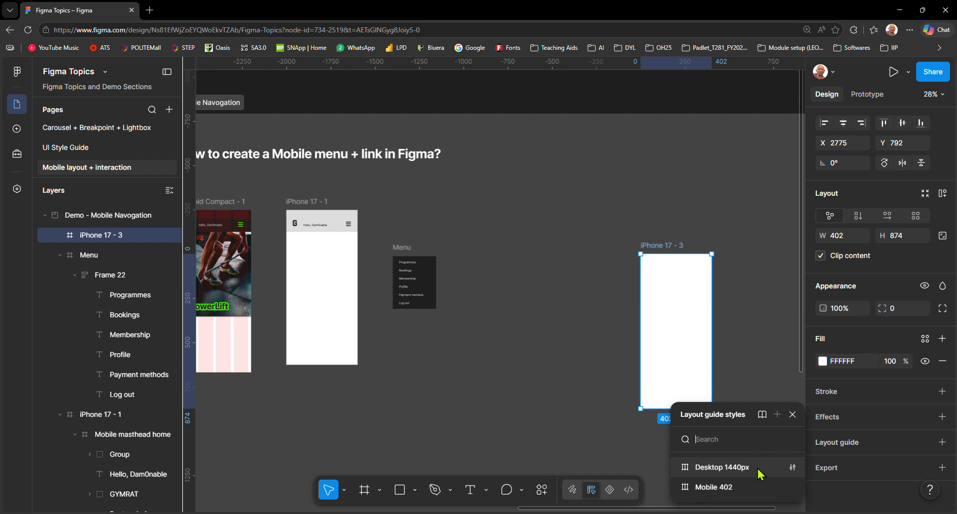
{"action": "left_click", "coordinate": [745, 486]}
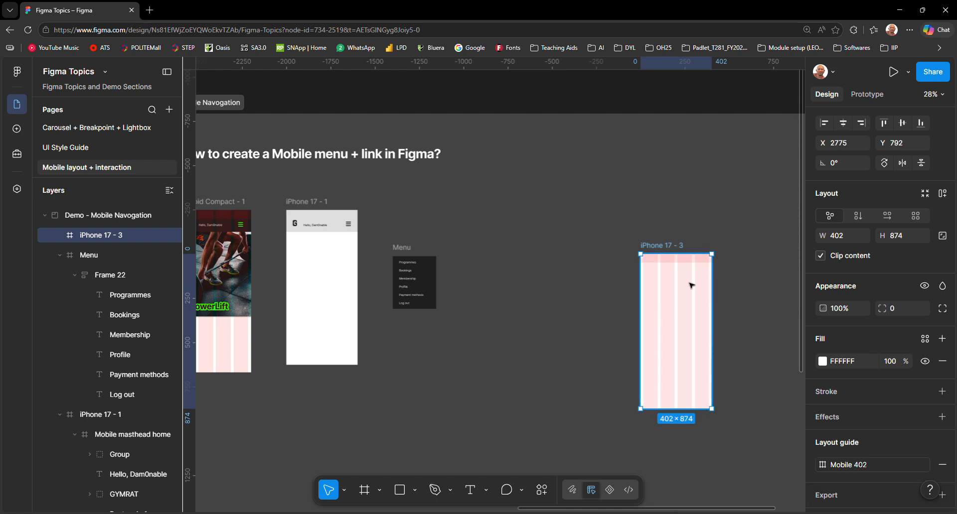
{"action": "key", "text": "shift+2"}
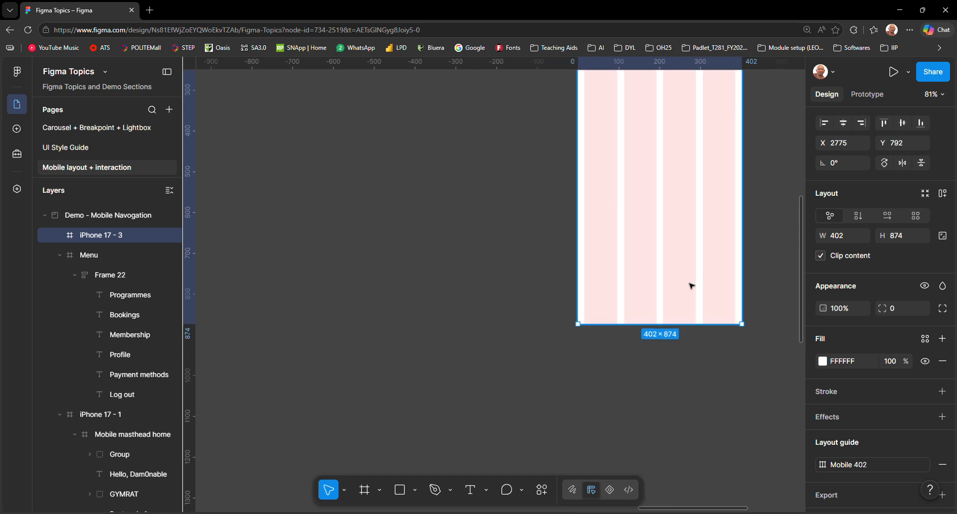
{"action": "scroll", "coordinate": [690, 284], "scroll_direction": "down", "scroll_amount": 5}
{"action": "scroll", "coordinate": [692, 274], "scroll_direction": "up", "scroll_amount": 7}
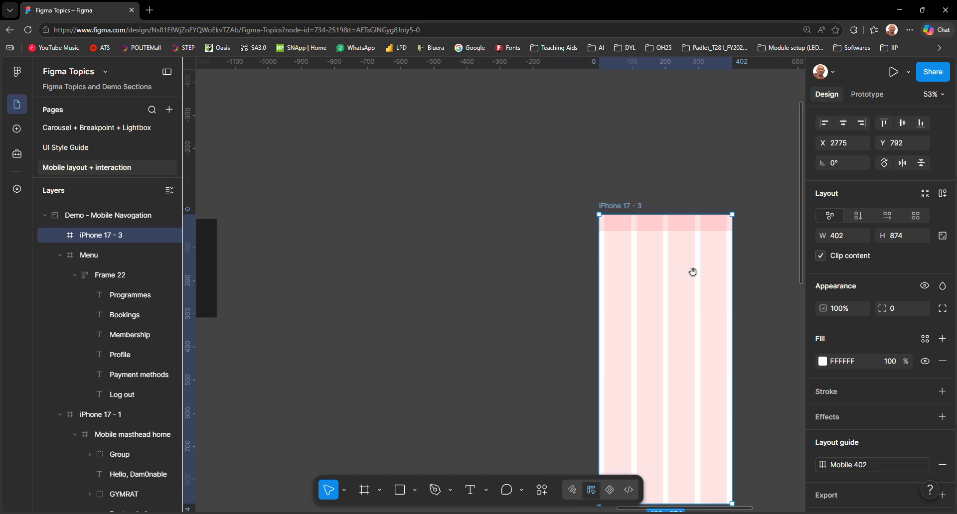
{"action": "key", "text": "Delete"}
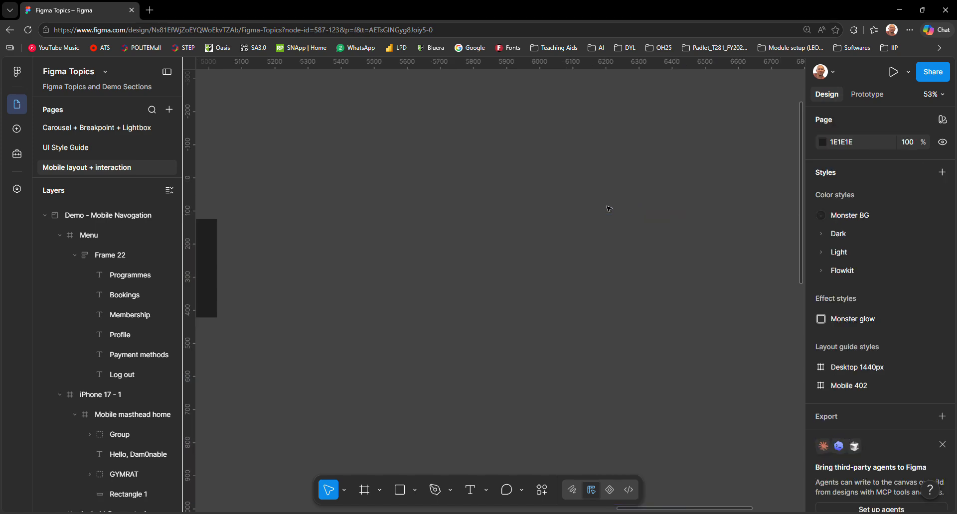
Step: Examine the iPhone 17 - 2 frame and the Mobile masthead home component in the Premade - Mobile UI section
{"action": "scroll", "coordinate": [454, 260], "scroll_direction": "down", "scroll_amount": 6}
{"action": "left_click_drag", "start_coordinate": [433, 289], "coordinate": [816, 309]}
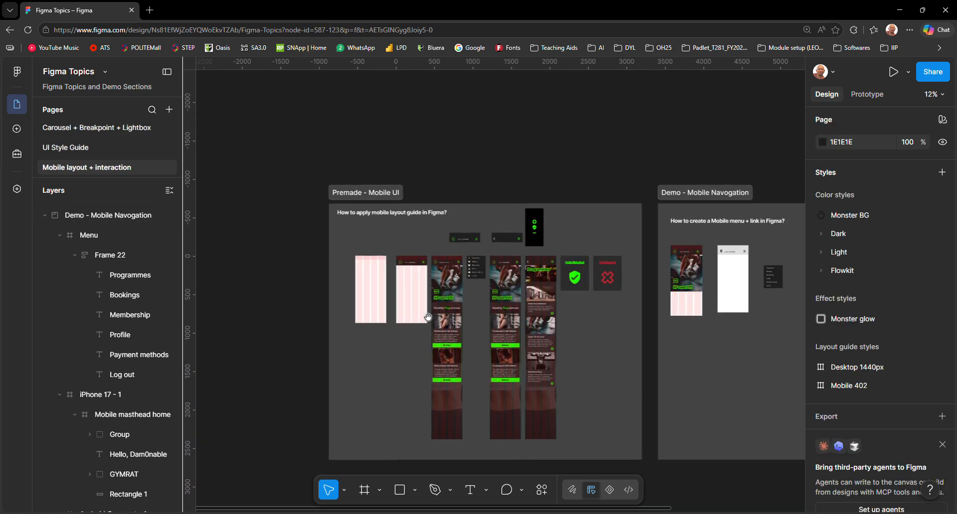
{"action": "scroll", "coordinate": [421, 321], "scroll_direction": "up", "scroll_amount": 5}
{"action": "left_click_drag", "start_coordinate": [391, 274], "coordinate": [506, 353]}
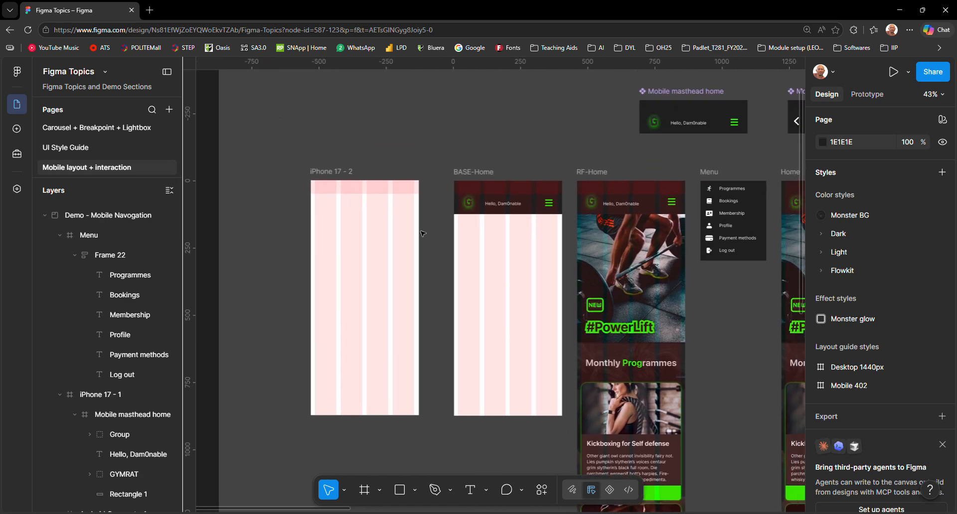
{"action": "left_click", "coordinate": [348, 173]}
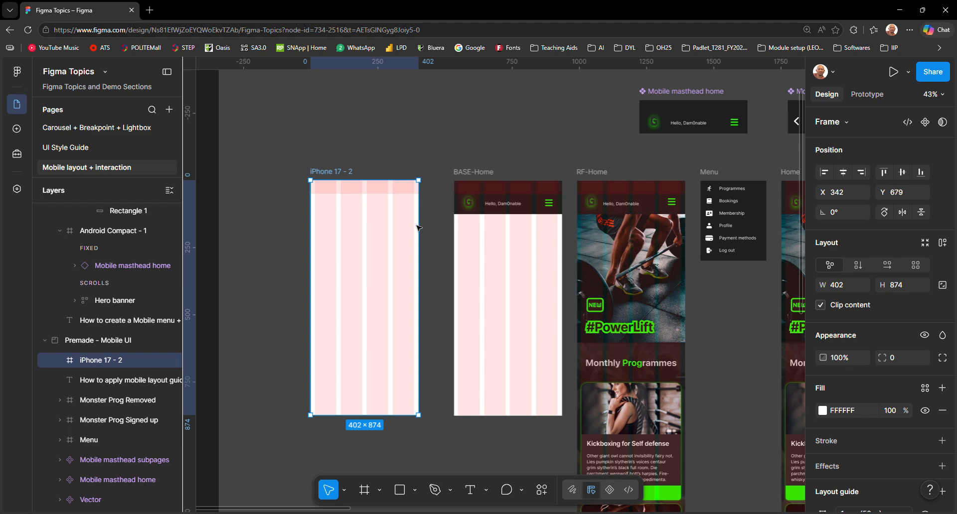
{"action": "left_click", "coordinate": [601, 143]}
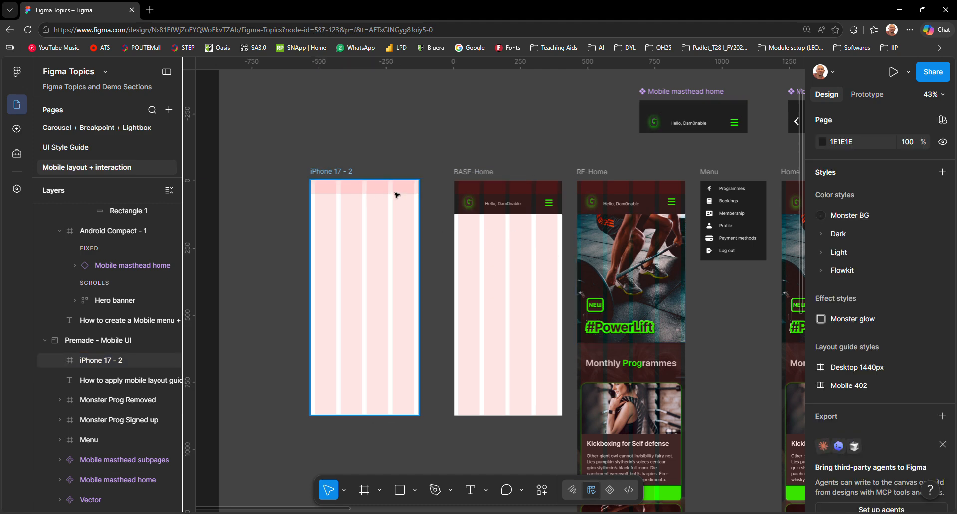
{"action": "left_click", "coordinate": [678, 94]}
{"action": "scroll", "coordinate": [680, 98], "scroll_direction": "up", "scroll_amount": 5}
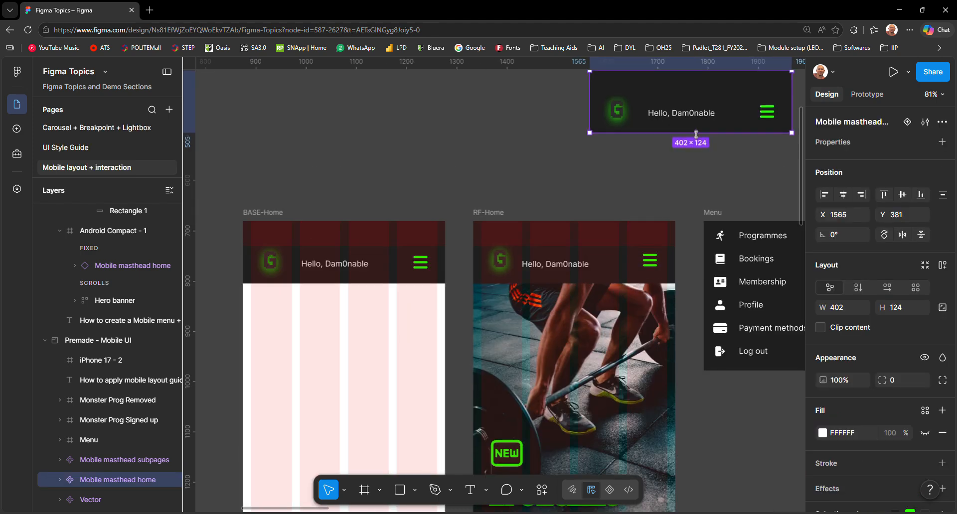
{"action": "left_click_drag", "start_coordinate": [610, 180], "coordinate": [333, 228]}
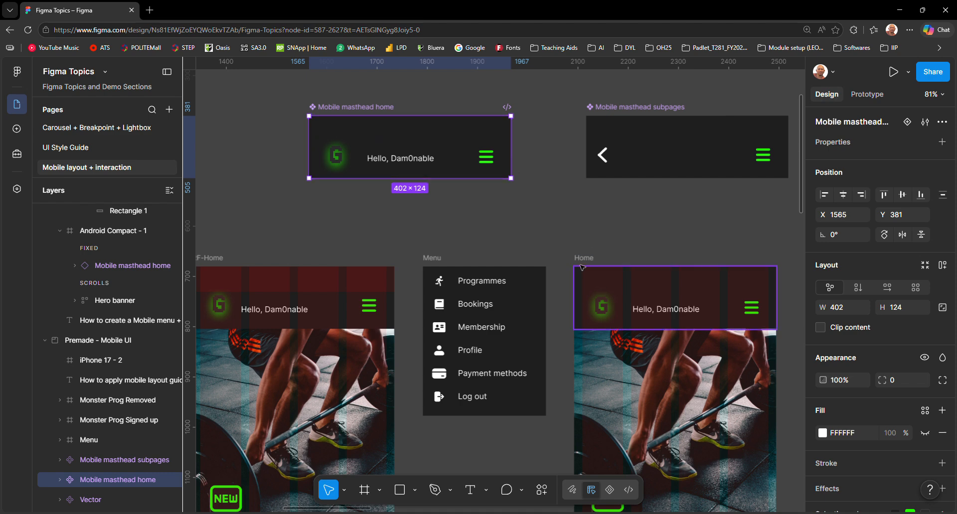
Step: Replace the Home frame's column guide with the Mobile 402 layout guide style
{"action": "left_click", "coordinate": [669, 293]}
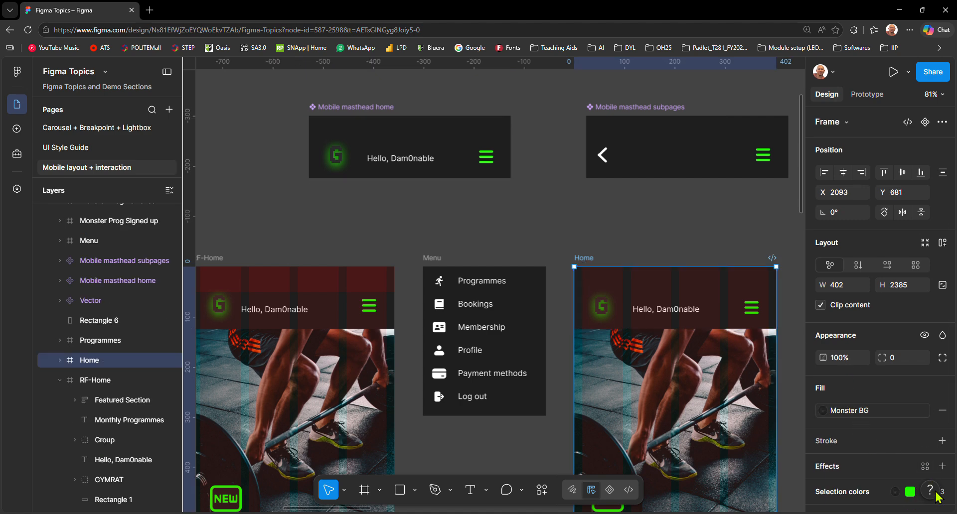
{"action": "scroll", "coordinate": [933, 438], "scroll_direction": "down", "scroll_amount": 3}
{"action": "left_click", "coordinate": [924, 415]}
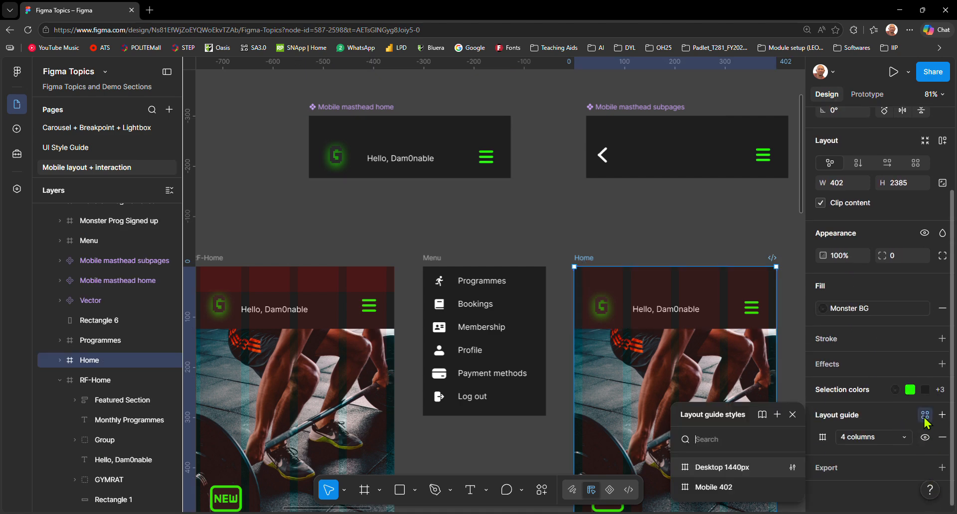
{"action": "left_click", "coordinate": [714, 487]}
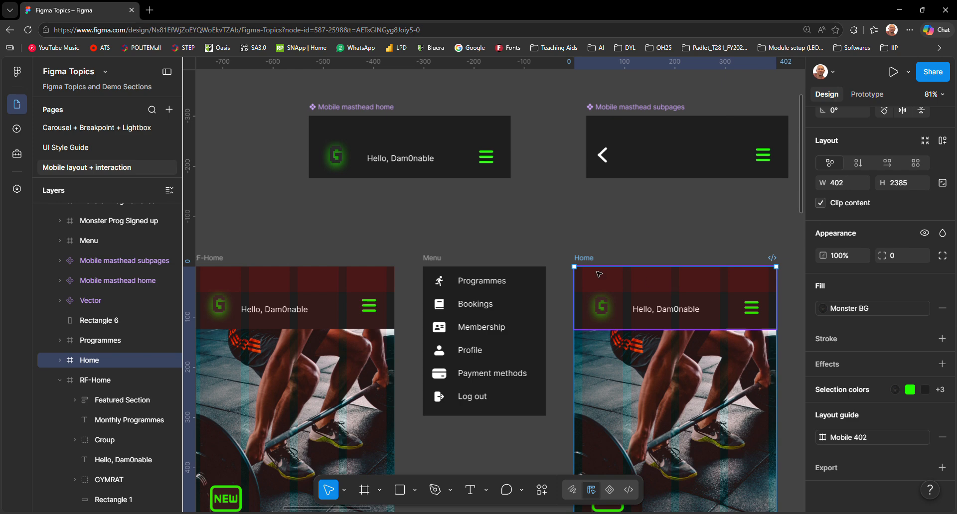
Step: Preview the Home frame as a prototype, examine how its content scrolls under the masthead, and check the preview's display options
{"action": "key", "text": "shift+space"}
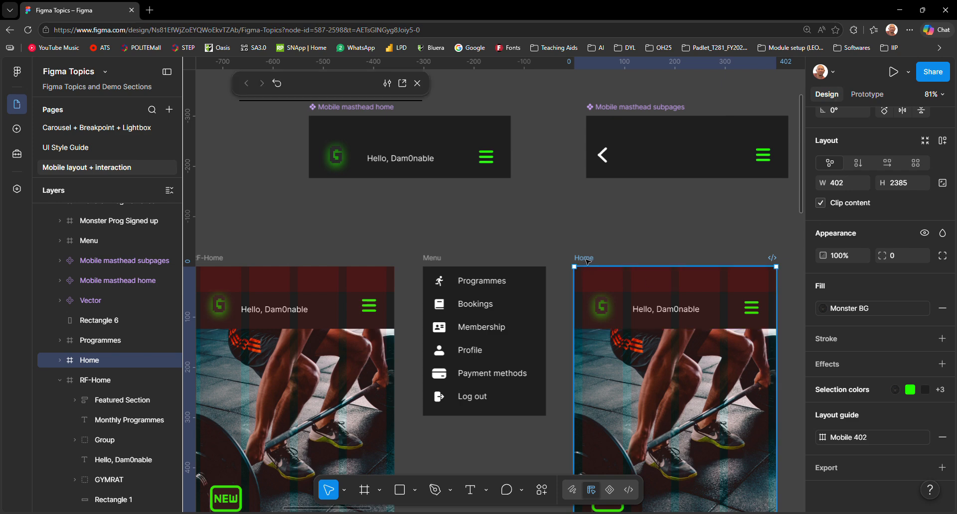
{"action": "scroll", "coordinate": [332, 154], "scroll_direction": "down", "scroll_amount": 4}
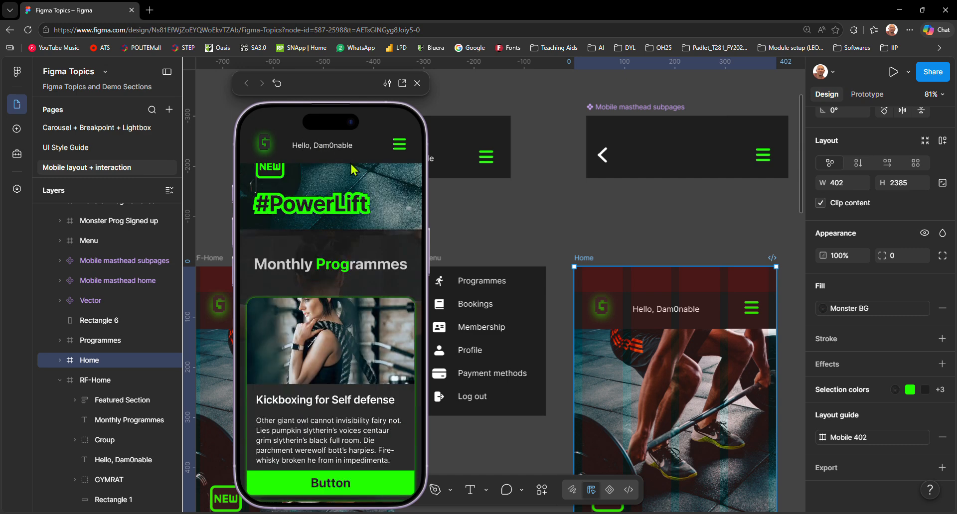
{"action": "scroll", "coordinate": [332, 154], "scroll_direction": "up", "scroll_amount": 4}
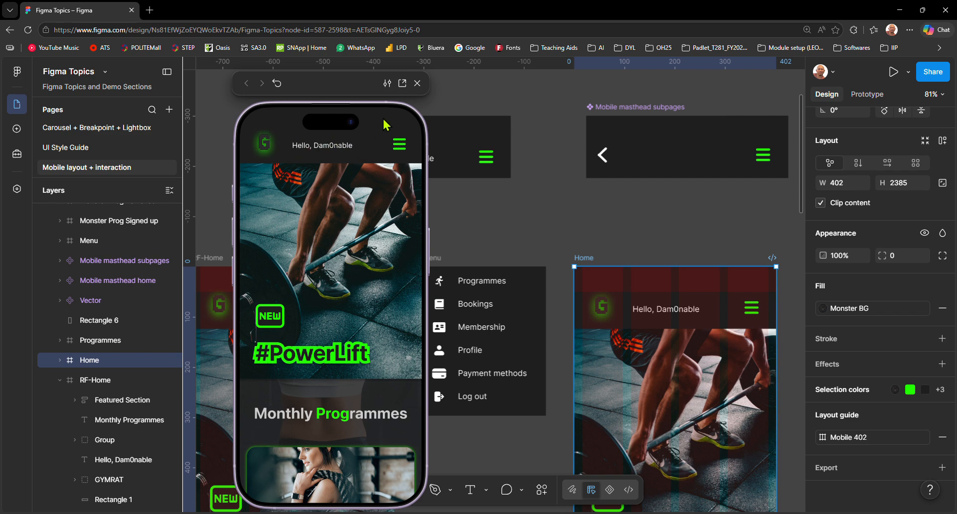
{"action": "scroll", "coordinate": [358, 186], "scroll_direction": "down", "scroll_amount": 3}
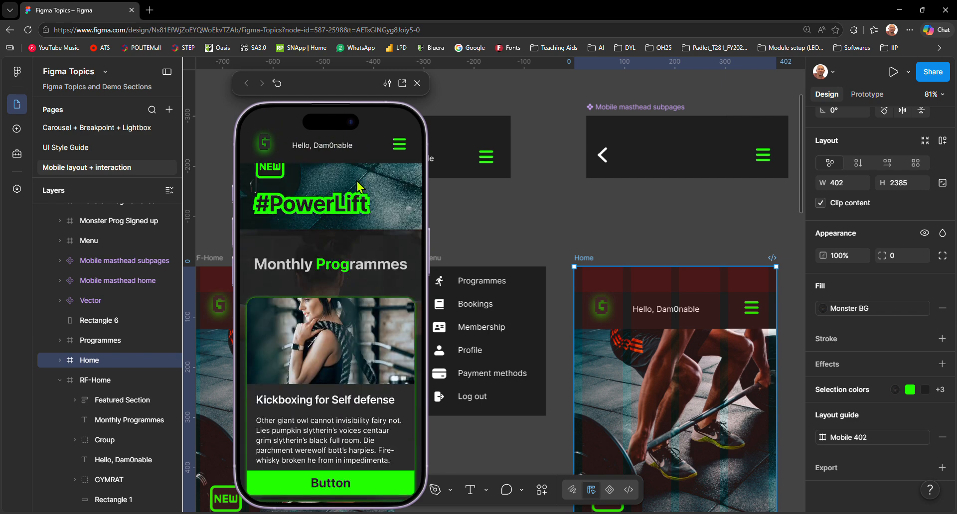
{"action": "scroll", "coordinate": [361, 191], "scroll_direction": "up", "scroll_amount": 3}
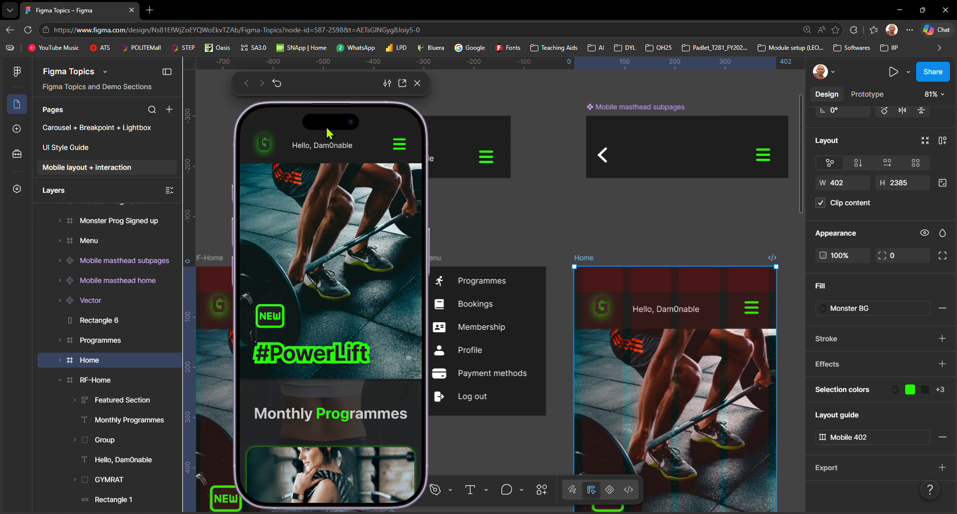
{"action": "left_click", "coordinate": [387, 85]}
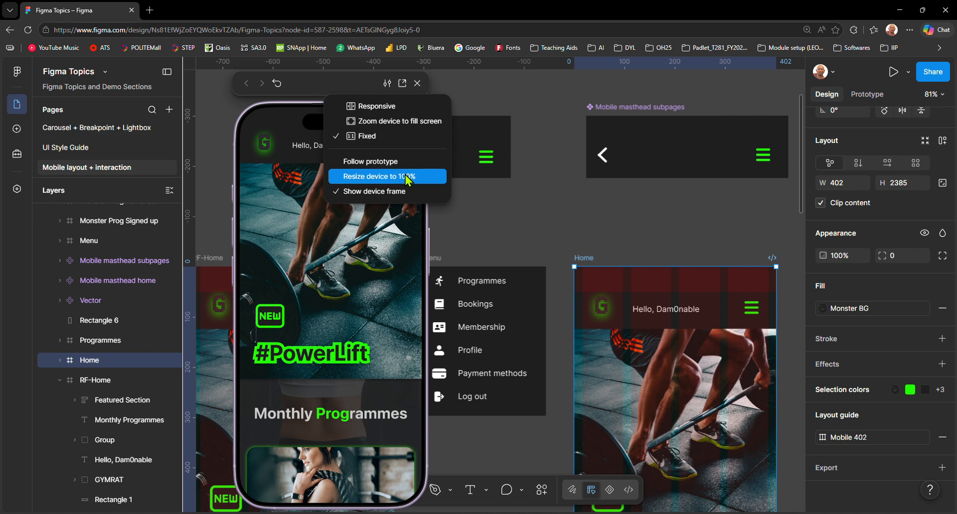
{"action": "left_click", "coordinate": [337, 89]}
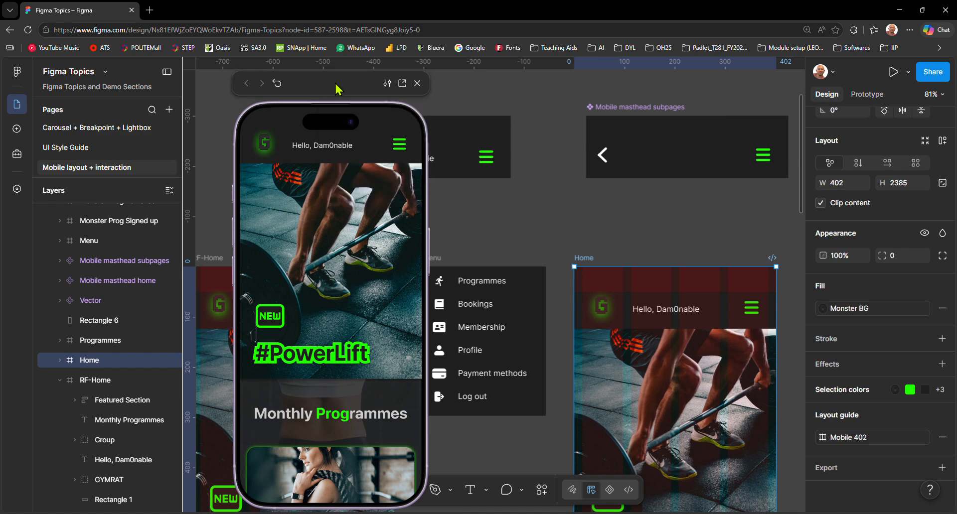
Step: Change the prototype device to Android Compact
{"action": "left_click", "coordinate": [867, 94]}
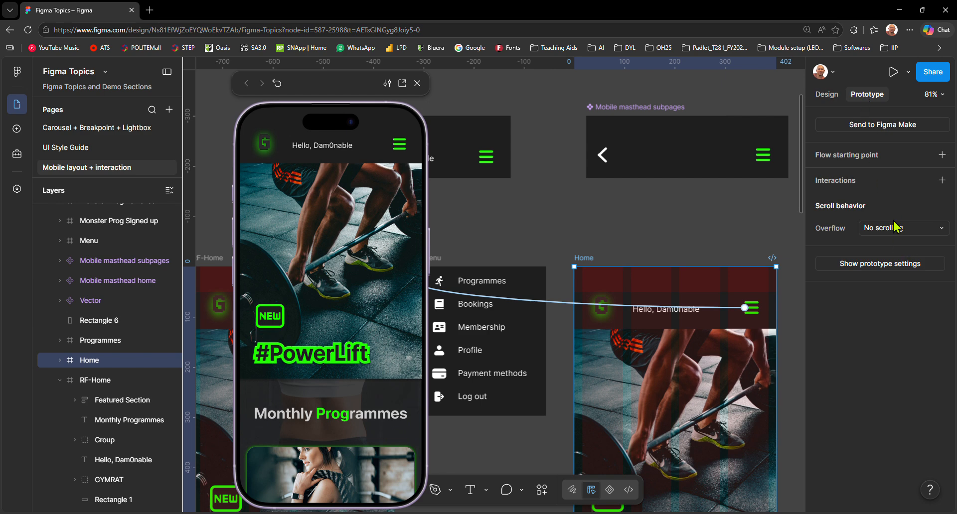
{"action": "left_click", "coordinate": [880, 264]}
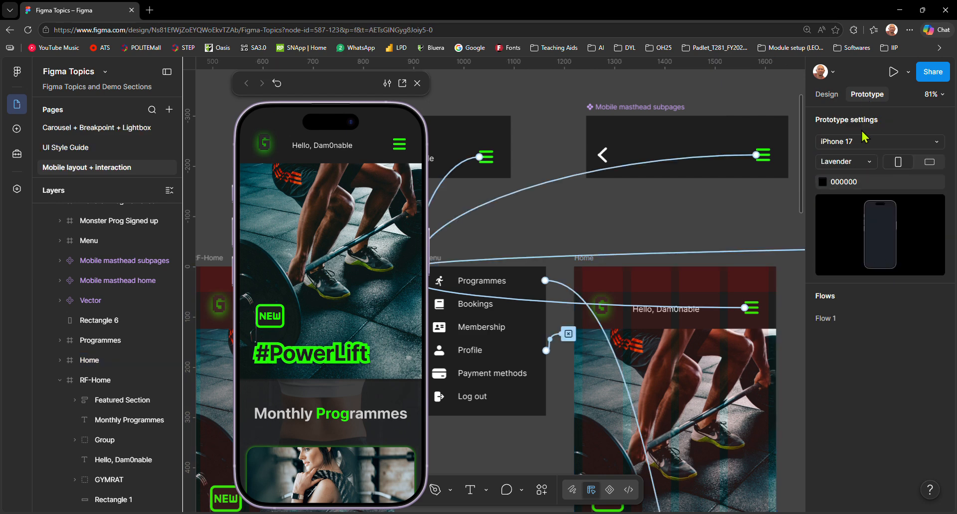
{"action": "left_click", "coordinate": [897, 145]}
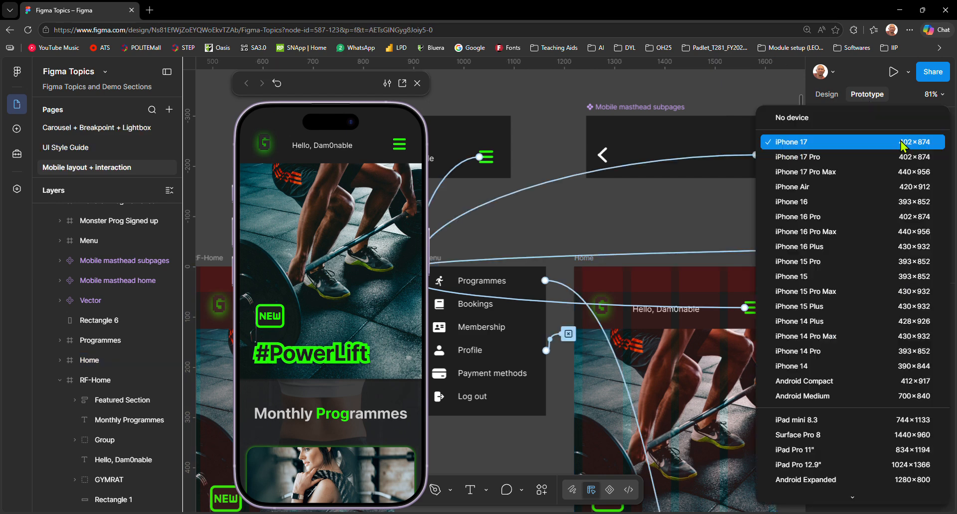
{"action": "left_click", "coordinate": [823, 386]}
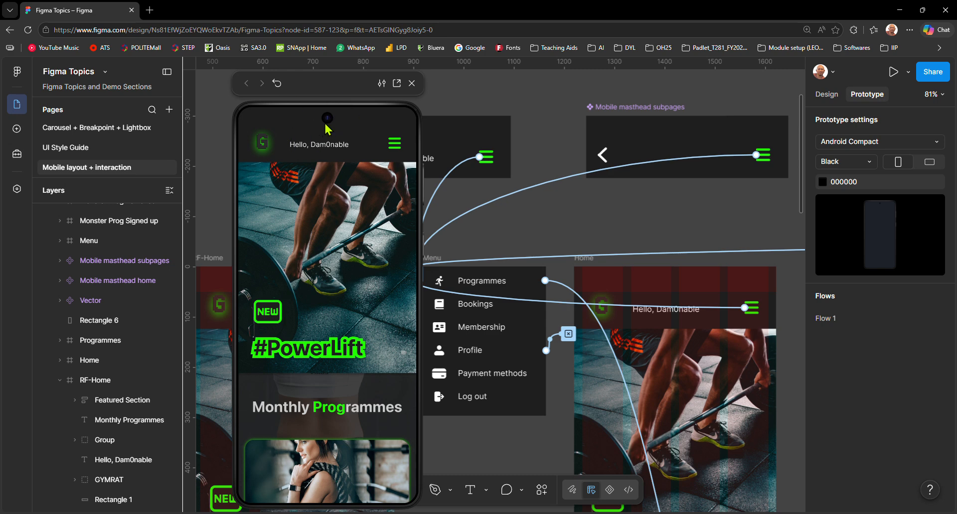
Step: Preview the prototype on the Android Medium device, followed by the iPhone 14
{"action": "left_click", "coordinate": [915, 144]}
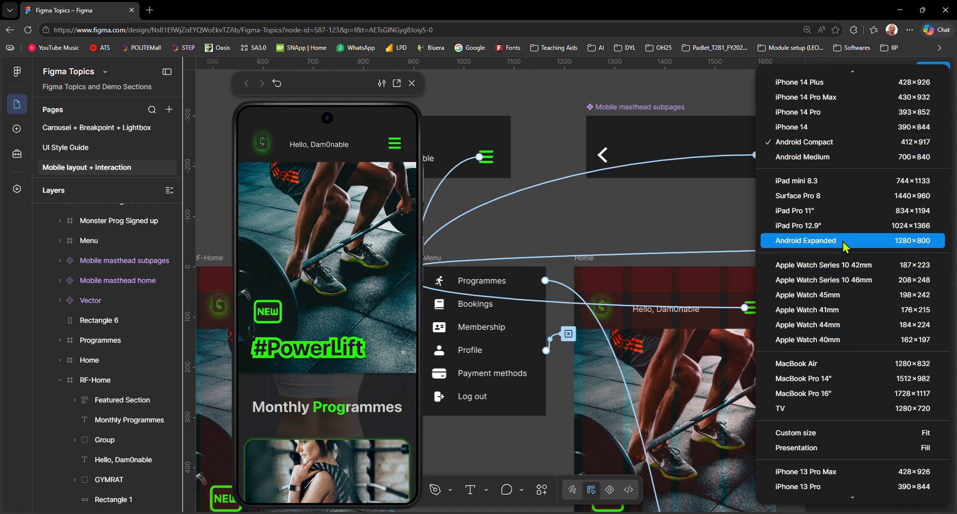
{"action": "left_click", "coordinate": [826, 158]}
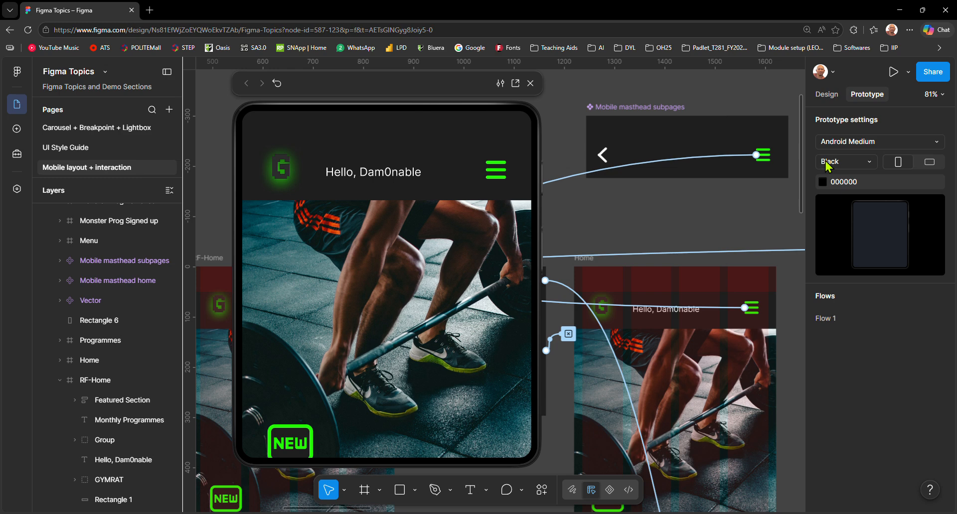
{"action": "left_click", "coordinate": [866, 141]}
{"action": "scroll", "coordinate": [843, 221], "scroll_direction": "up", "scroll_amount": 2}
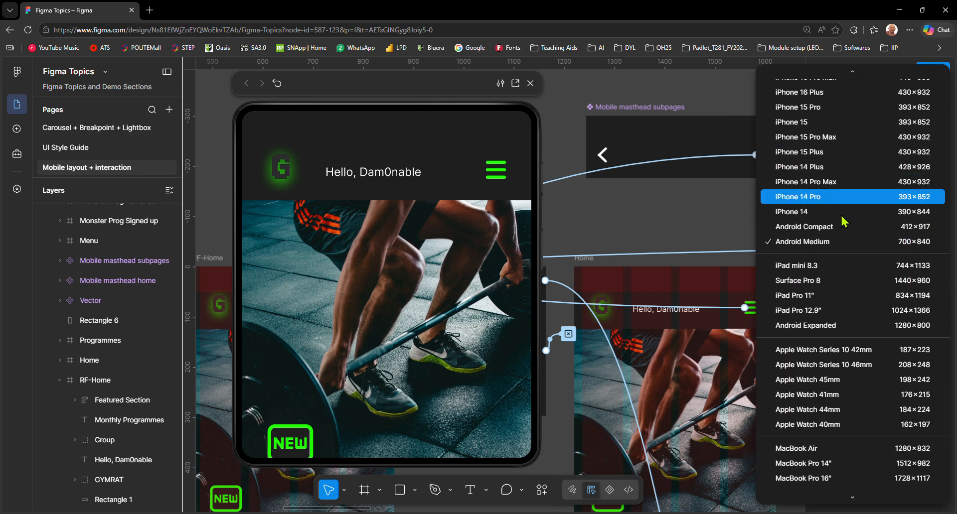
{"action": "left_click", "coordinate": [842, 216]}
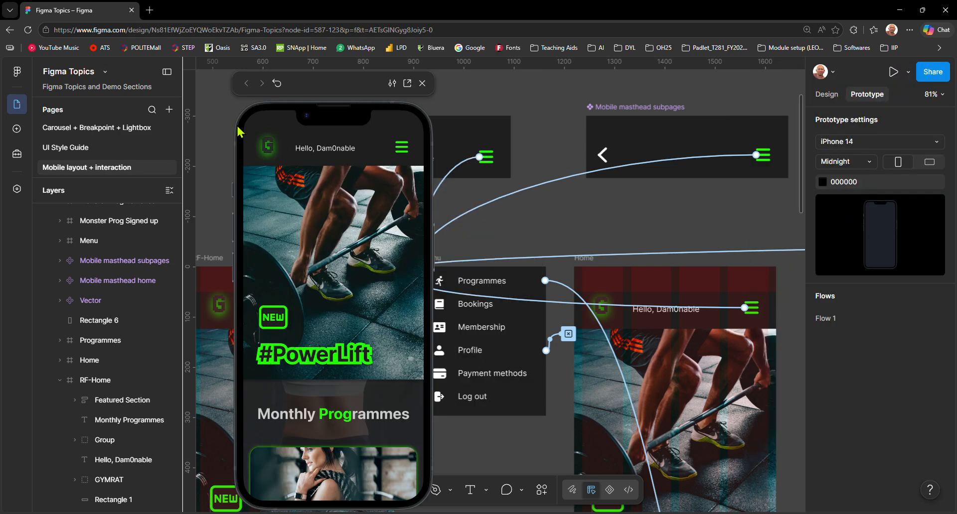
Step: Preview the prototype on the iPhone 14 Pro Max, followed by the iPhone 15 Pro Max
{"action": "left_click", "coordinate": [873, 144]}
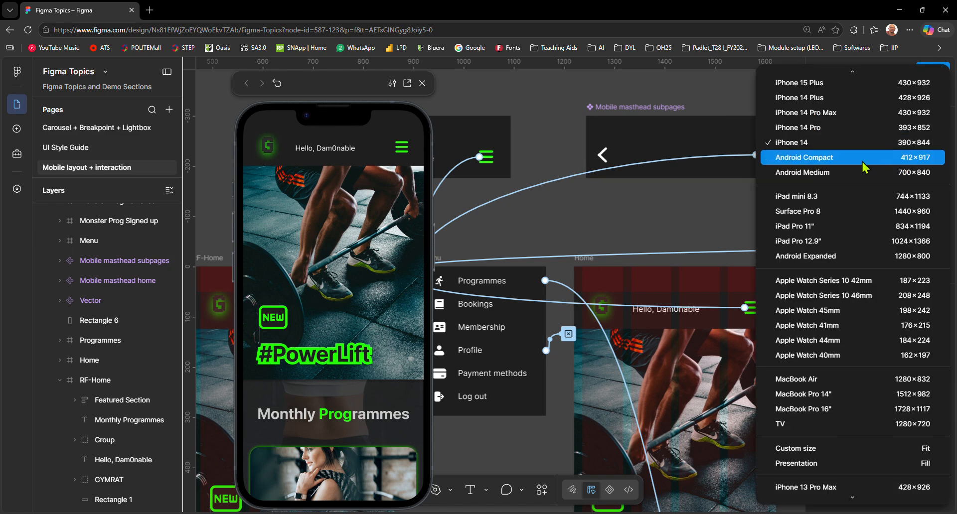
{"action": "left_click", "coordinate": [829, 214]}
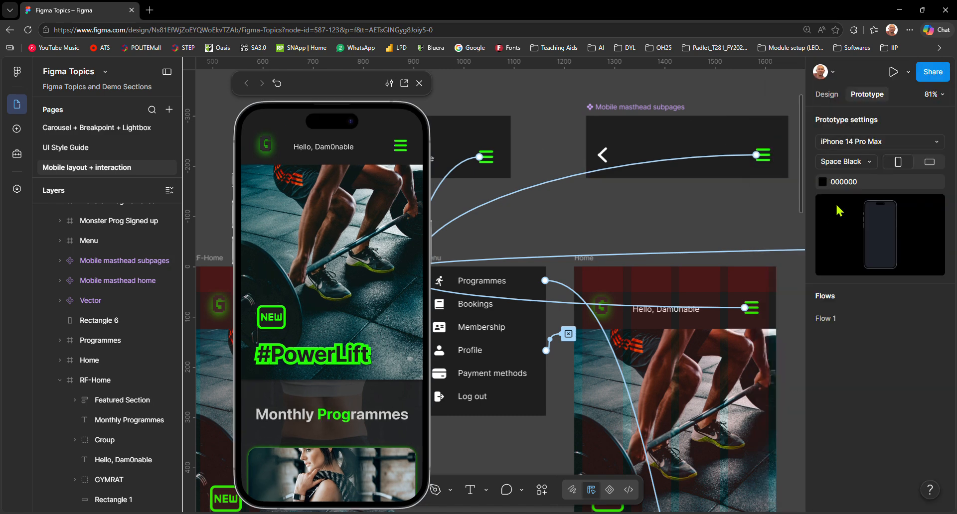
{"action": "left_click", "coordinate": [874, 143]}
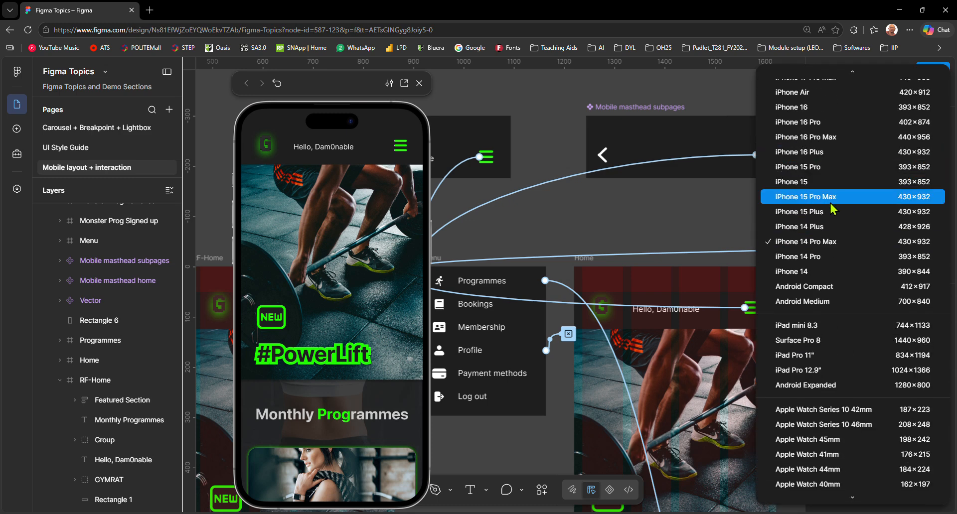
{"action": "left_click", "coordinate": [857, 197]}
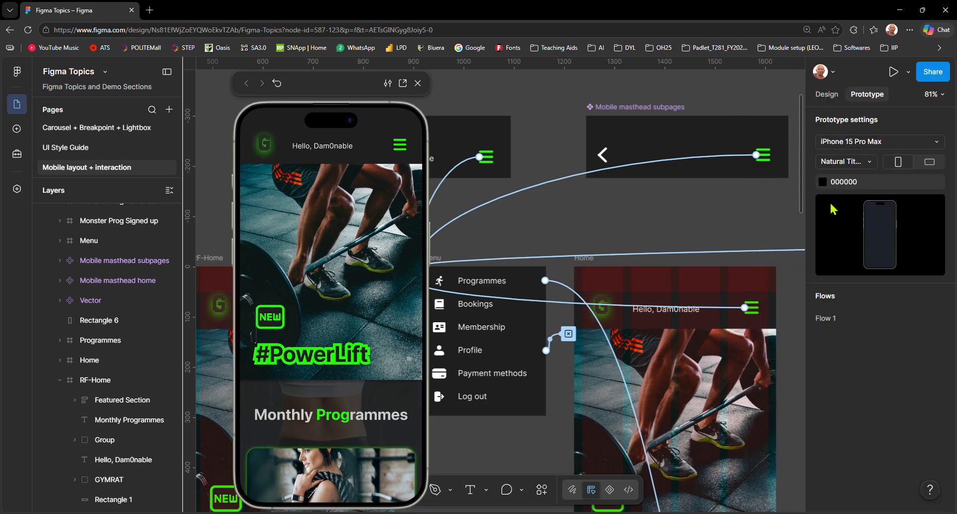
Step: Set the prototype device to iPhone 17 and close the prototype preview
{"action": "left_click", "coordinate": [856, 147]}
{"action": "scroll", "coordinate": [855, 145], "scroll_direction": "up", "scroll_amount": 5}
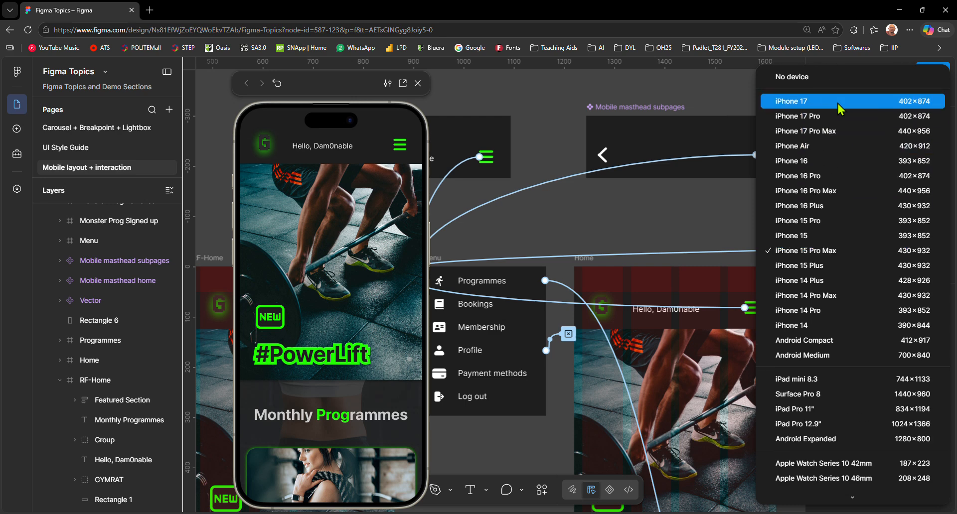
{"action": "left_click", "coordinate": [842, 110]}
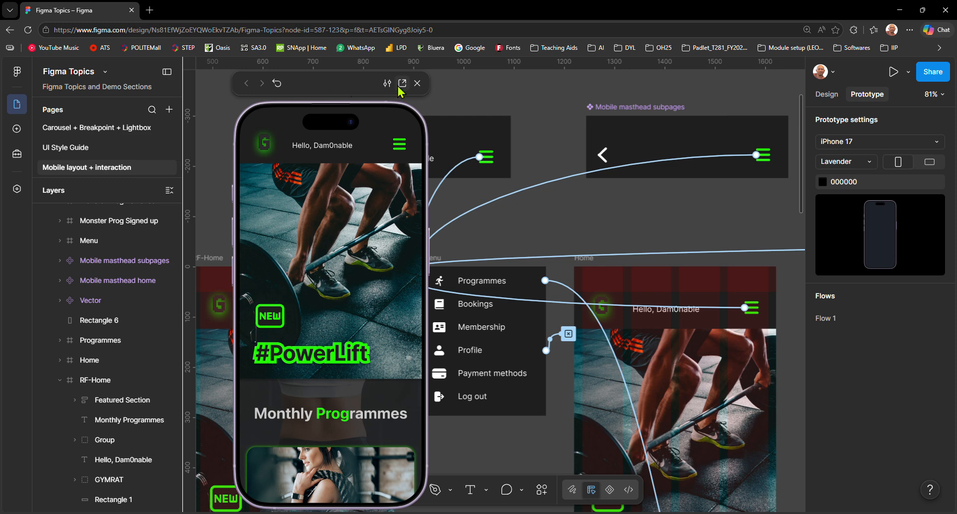
{"action": "left_click", "coordinate": [417, 83]}
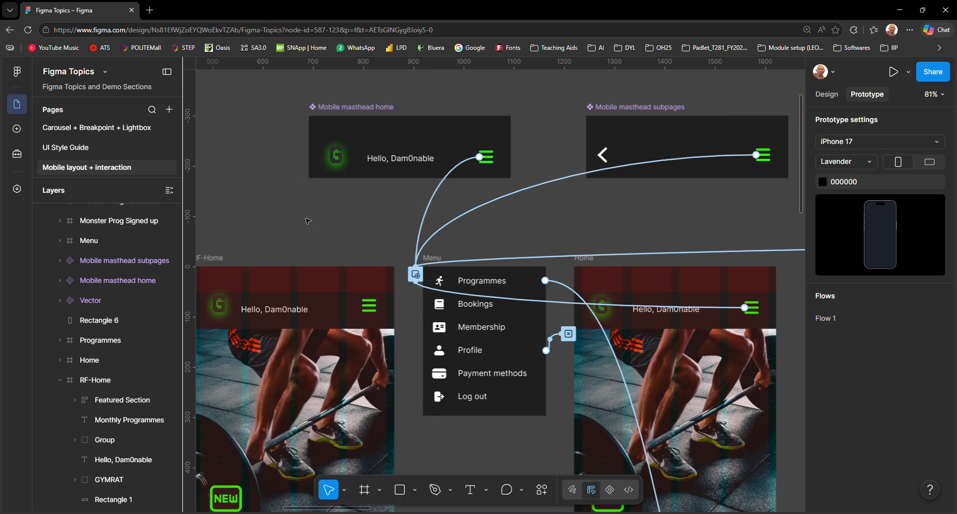
Step: Inspect the iPhone 17 - 2 frame's design properties and layout guides, and clear the selection
{"action": "scroll", "coordinate": [307, 221], "scroll_direction": "down", "scroll_amount": 5}
{"action": "left_click_drag", "start_coordinate": [268, 221], "coordinate": [646, 178]}
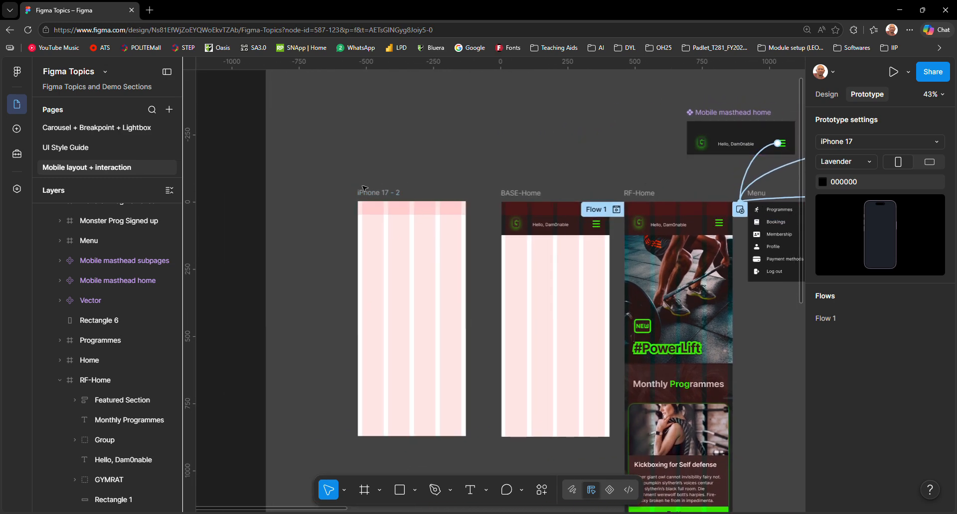
{"action": "left_click", "coordinate": [384, 193]}
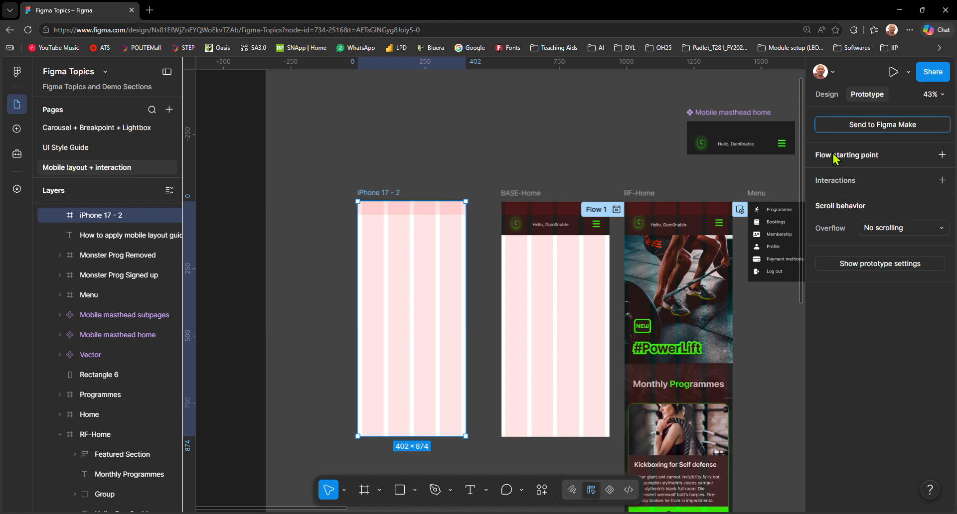
{"action": "left_click", "coordinate": [825, 94]}
{"action": "scroll", "coordinate": [853, 423], "scroll_direction": "down", "scroll_amount": 2}
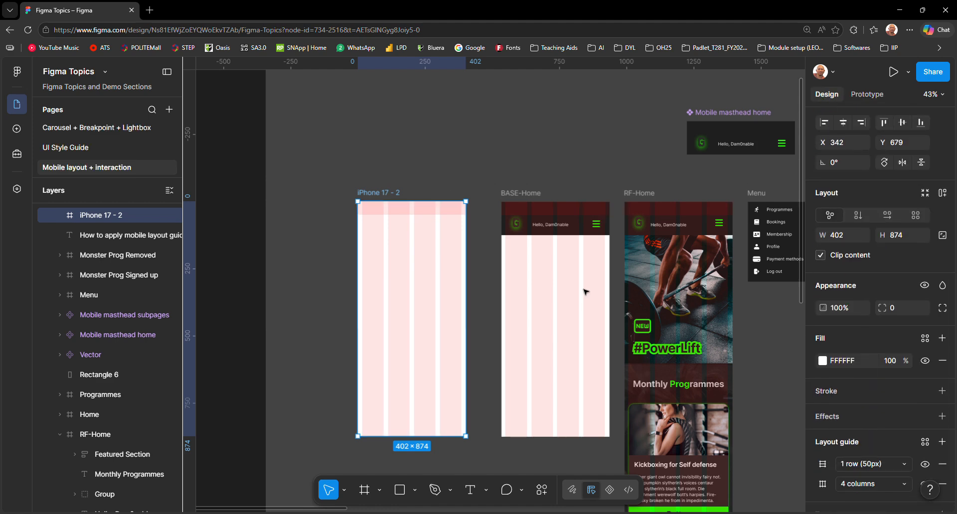
{"action": "left_click", "coordinate": [497, 174]}
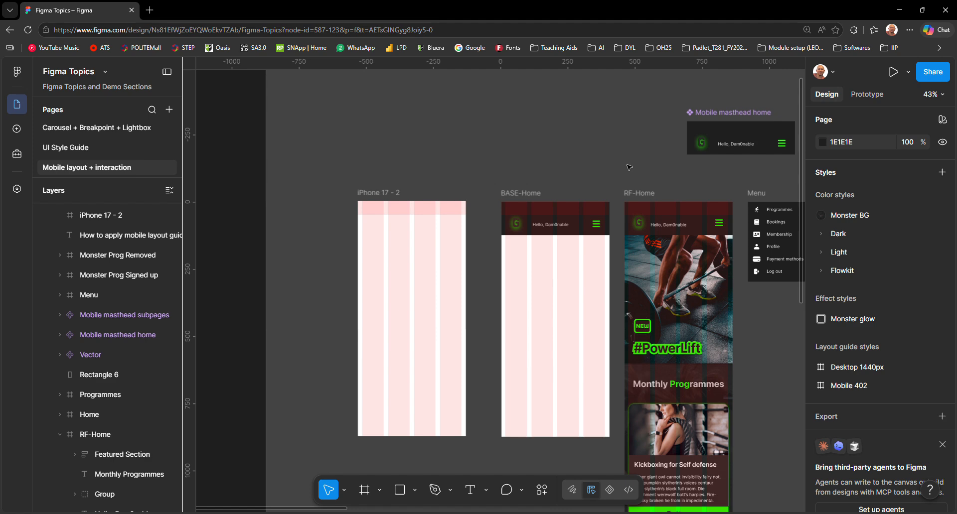
Step: Examine how the masthead, hero image and programme cards in the BASE-Home and RF-Home frames line up with the layout guides
{"action": "scroll", "coordinate": [636, 161], "scroll_direction": "right", "scroll_amount": 3}
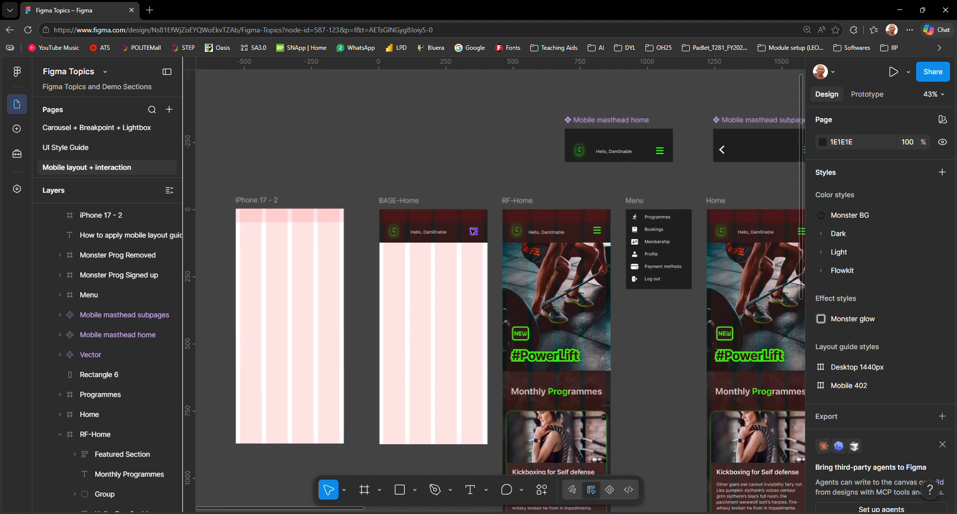
{"action": "scroll", "coordinate": [471, 231], "scroll_direction": "up", "scroll_amount": 5}
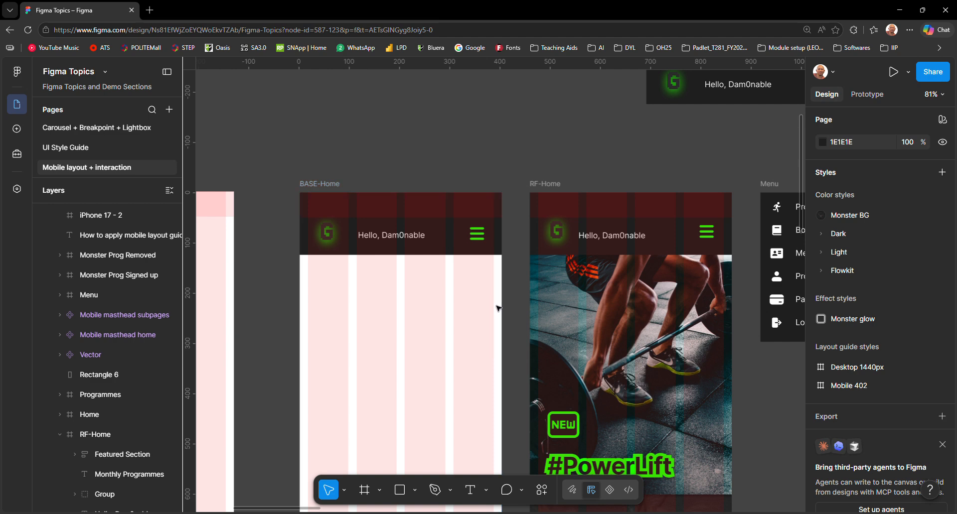
{"action": "scroll", "coordinate": [649, 338], "scroll_direction": "down", "scroll_amount": 3}
{"action": "scroll", "coordinate": [652, 340], "scroll_direction": "down", "scroll_amount": 8}
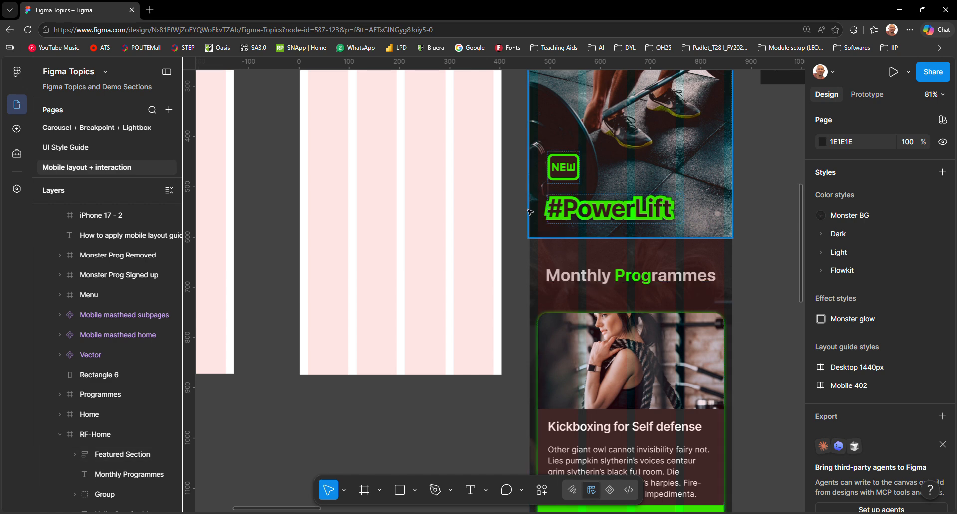
{"action": "scroll", "coordinate": [688, 283], "scroll_direction": "down", "scroll_amount": 3}
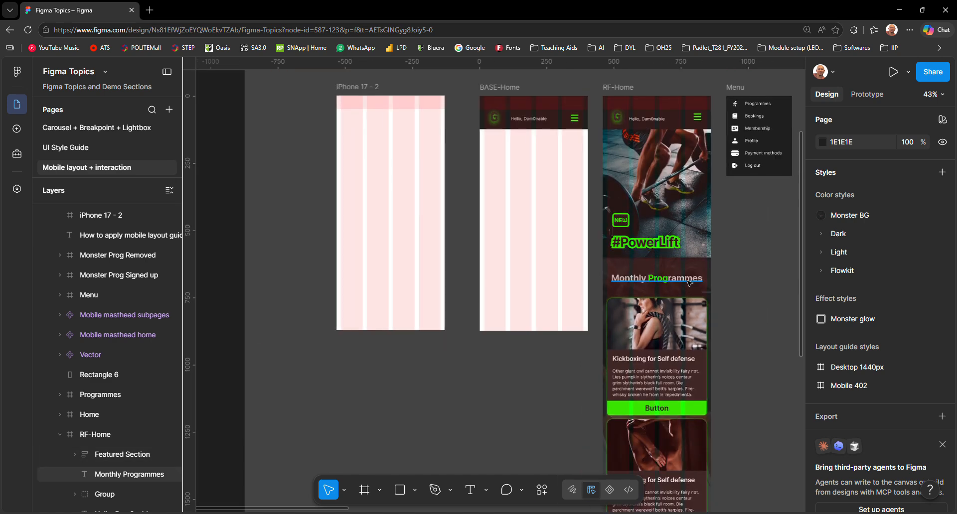
{"action": "scroll", "coordinate": [688, 283], "scroll_direction": "up", "scroll_amount": 3}
{"action": "scroll", "coordinate": [674, 334], "scroll_direction": "down", "scroll_amount": 8}
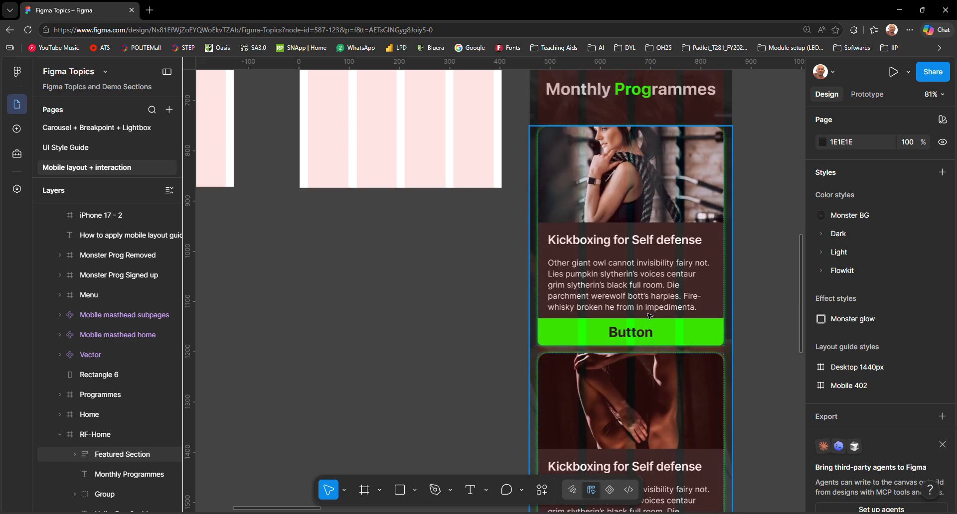
{"action": "scroll", "coordinate": [649, 316], "scroll_direction": "up", "scroll_amount": 3}
{"action": "scroll", "coordinate": [649, 317], "scroll_direction": "down", "scroll_amount": 10}
{"action": "scroll", "coordinate": [649, 314], "scroll_direction": "up", "scroll_amount": 5}
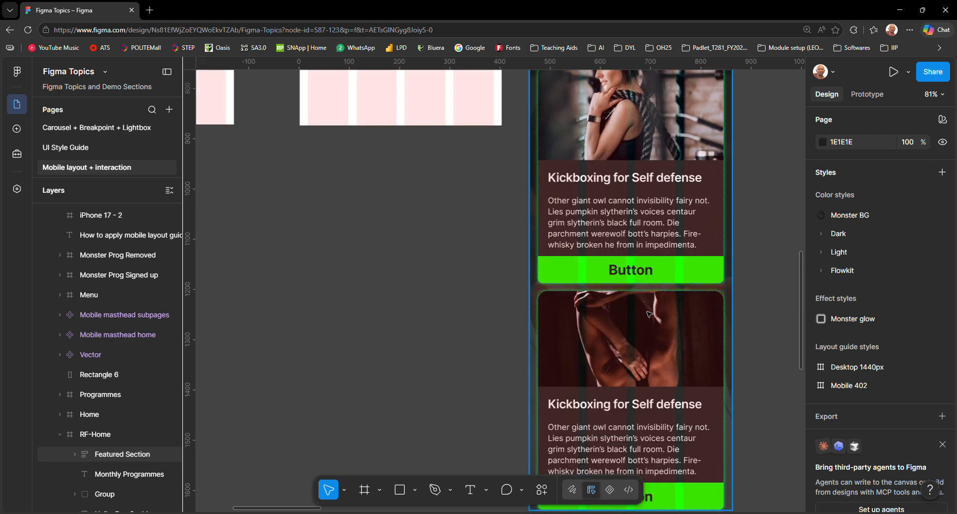
{"action": "scroll", "coordinate": [649, 314], "scroll_direction": "down", "scroll_amount": 4}
{"action": "scroll", "coordinate": [649, 314], "scroll_direction": "up", "scroll_amount": 12}
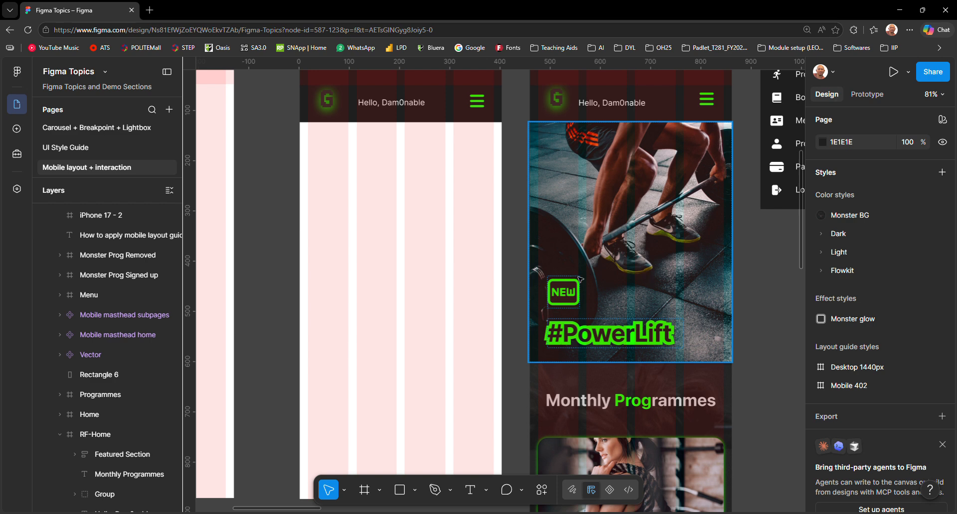
{"action": "scroll", "coordinate": [687, 264], "scroll_direction": "up", "scroll_amount": 2}
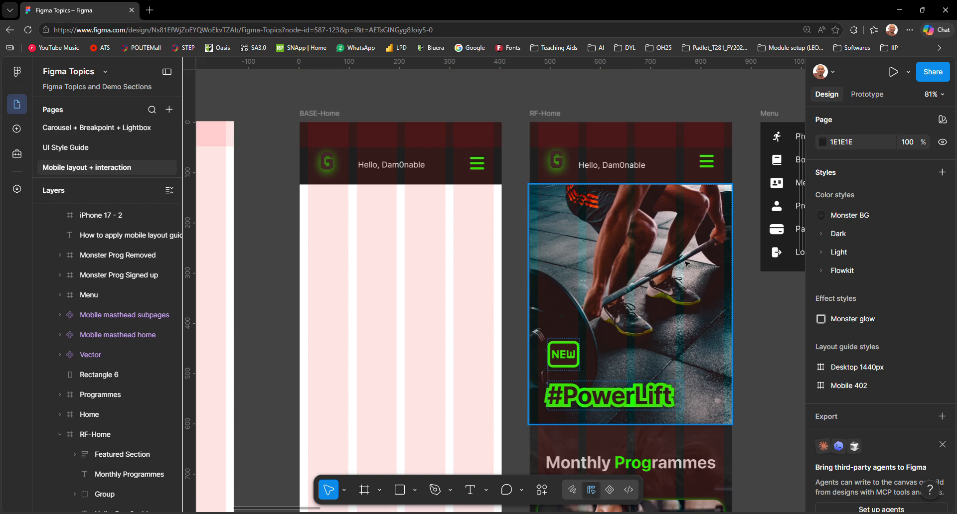
{"action": "scroll", "coordinate": [455, 223], "scroll_direction": "up", "scroll_amount": 8}
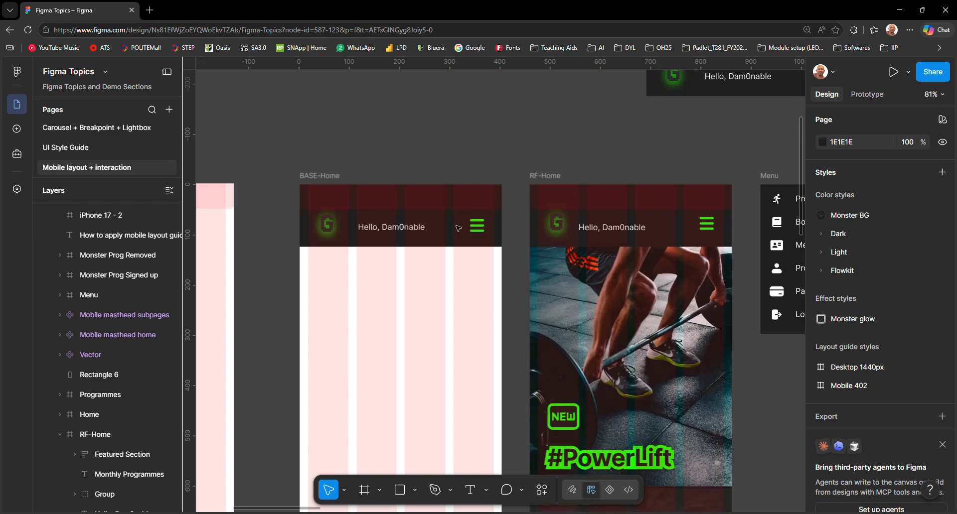
{"action": "scroll", "coordinate": [443, 228], "scroll_direction": "down", "scroll_amount": 3}
{"action": "left_click_drag", "start_coordinate": [359, 215], "coordinate": [461, 217]}
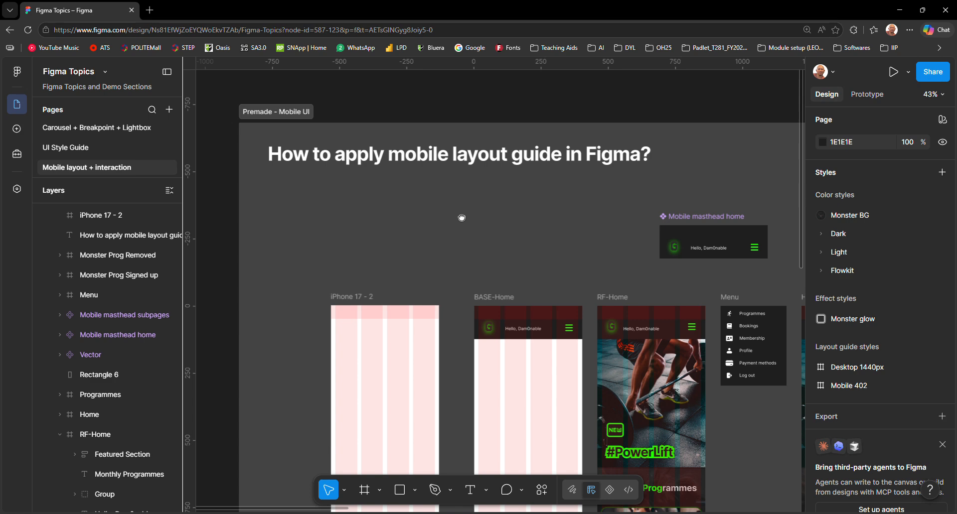